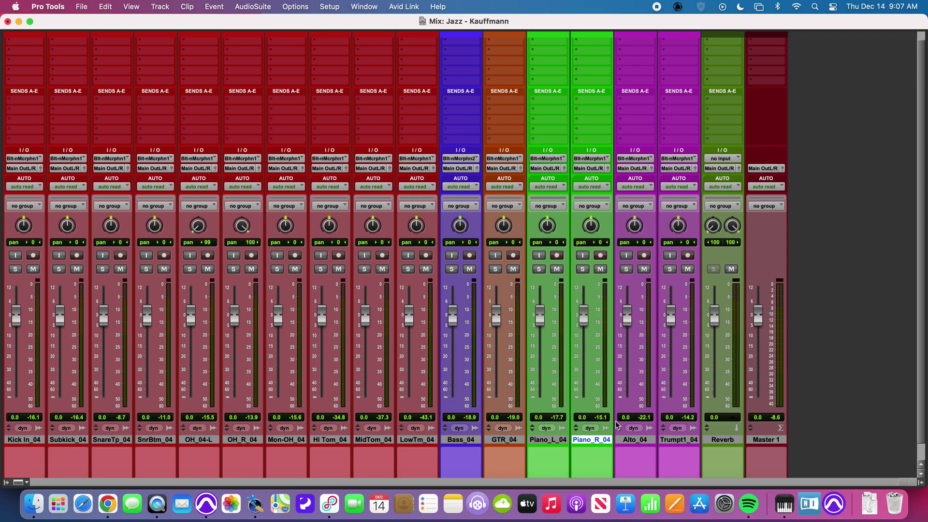
Pan Piano_L_04 100 left and Piano_R_04 100 right, and the toms to Hi 37 left, Mid 31 right and Low 75 right
{"action": "left_click_drag", "start_coordinate": [540, 234], "coordinate": [546, 273]}
{"action": "left_click_drag", "start_coordinate": [329, 238], "coordinate": [420, 208]}
Play the session from the beginning in the Edit window and look over where each track's audio begins
{"action": "key", "text": "super+equal"}
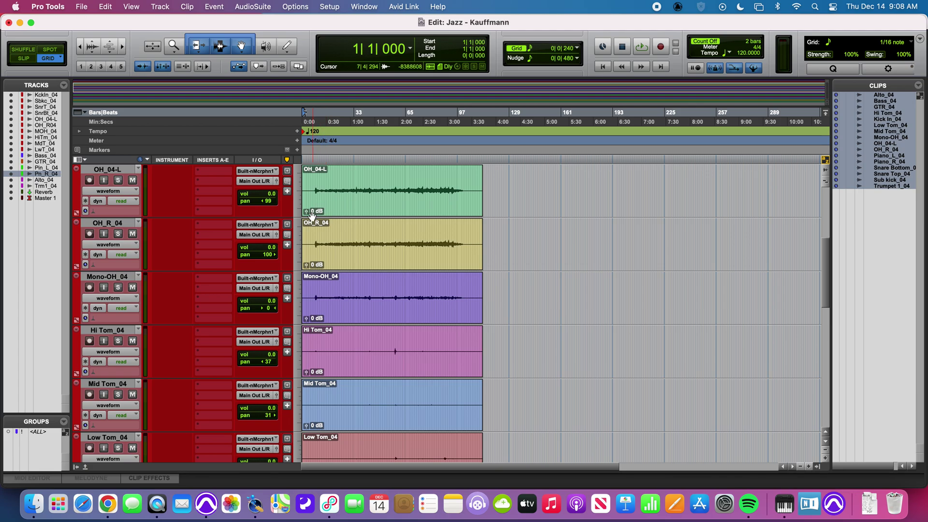
{"action": "key", "text": "super+bracketright"}
{"action": "key", "text": "super+bracketright"}
{"action": "key", "text": "super+bracketright"}
{"action": "key", "text": "space"}
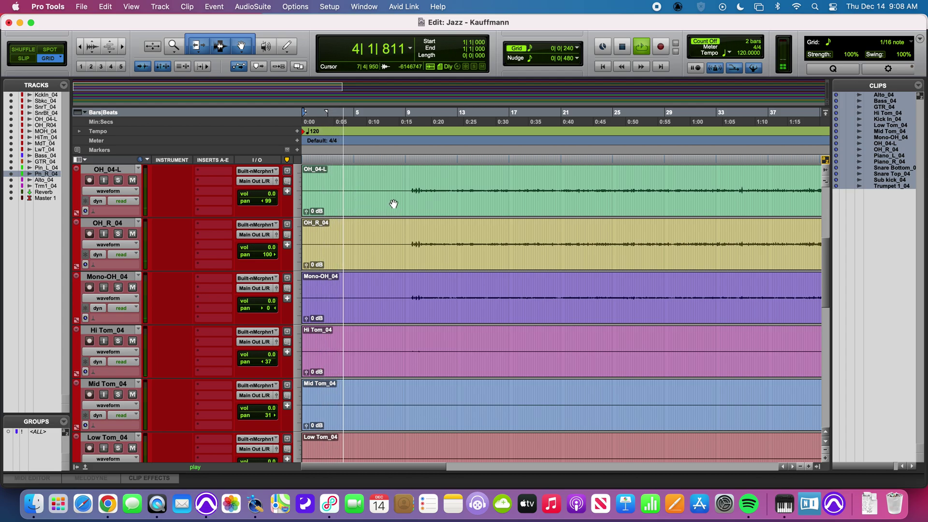
{"action": "scroll", "coordinate": [409, 276], "scroll_direction": "down", "scroll_amount": 2}
{"action": "scroll", "coordinate": [408, 273], "scroll_direction": "down", "scroll_amount": 1}
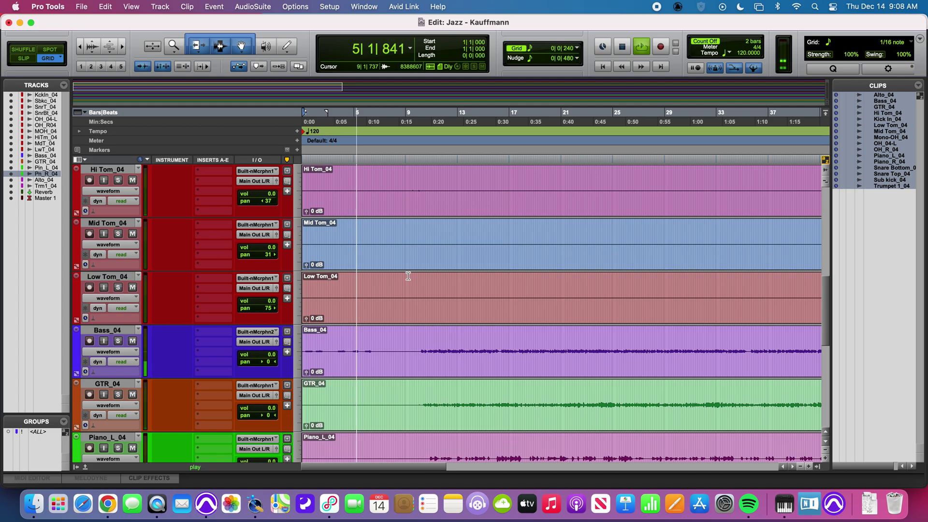
{"action": "scroll", "coordinate": [412, 306], "scroll_direction": "down", "scroll_amount": 3}
{"action": "scroll", "coordinate": [412, 306], "scroll_direction": "down", "scroll_amount": 3}
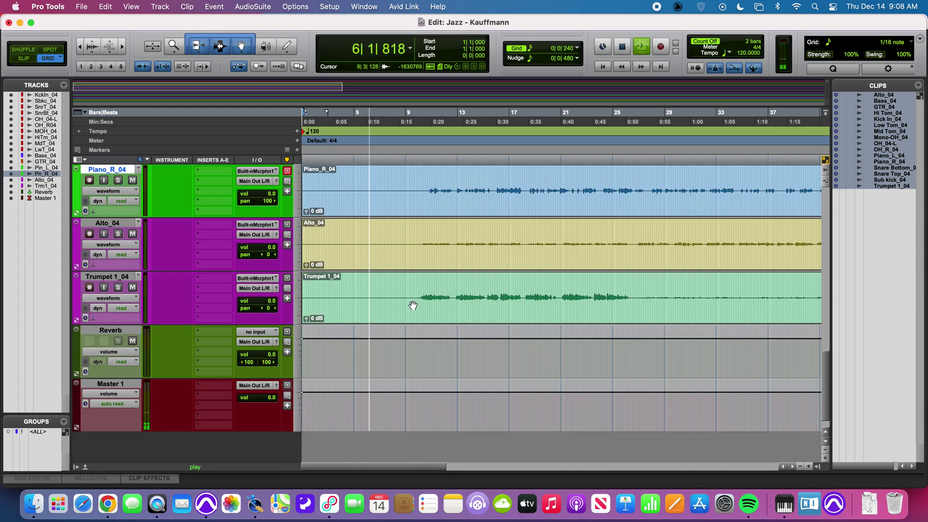
{"action": "scroll", "coordinate": [412, 306], "scroll_direction": "up", "scroll_amount": 5}
{"action": "scroll", "coordinate": [414, 305], "scroll_direction": "up", "scroll_amount": 4}
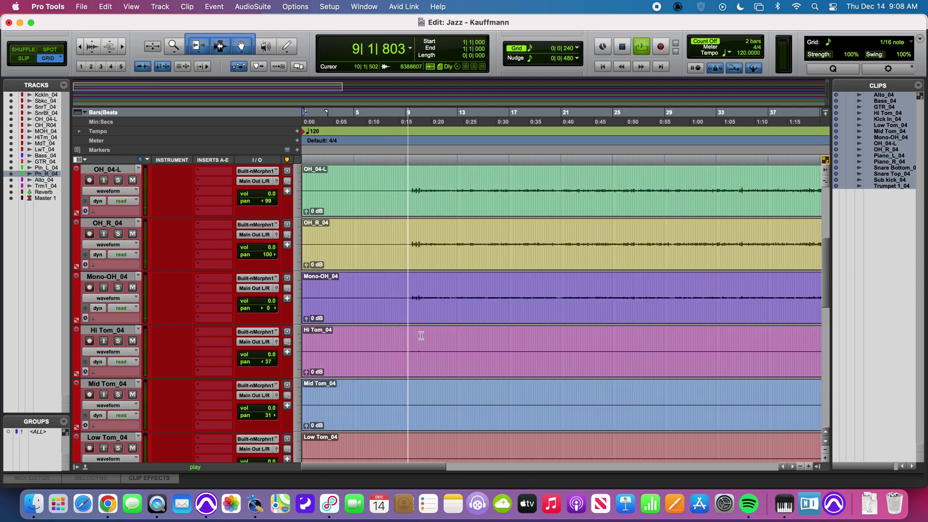
{"action": "key", "text": "space"}
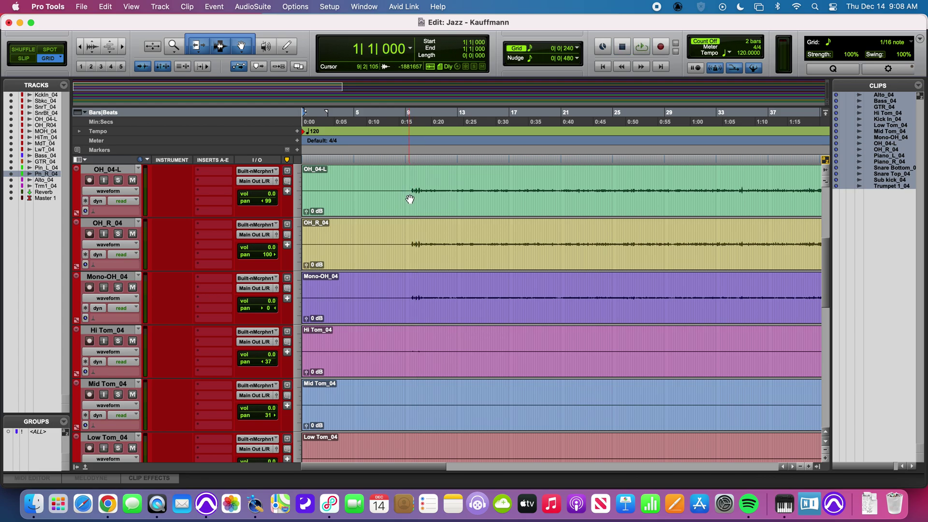
Turn on the All group to select the clips on every track at once, and release the selection and the group
{"action": "left_click", "coordinate": [41, 432]}
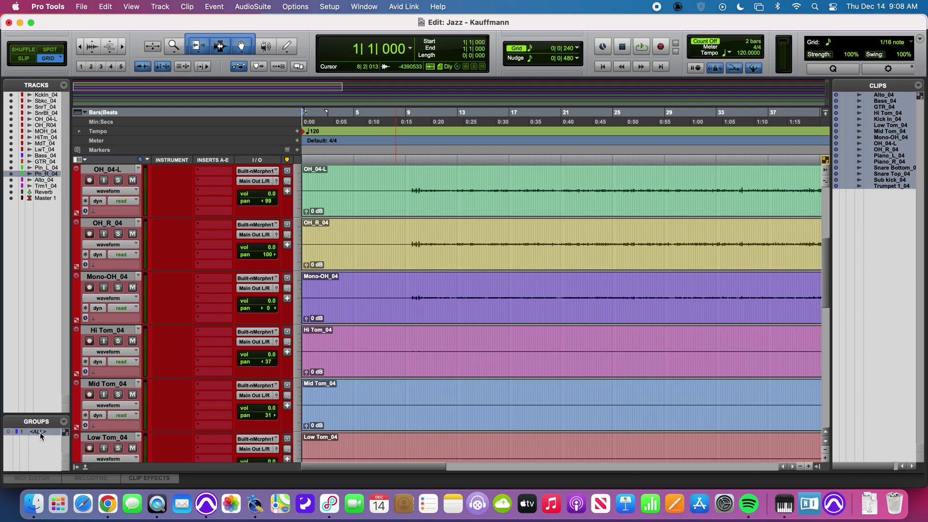
{"action": "left_click", "coordinate": [373, 202]}
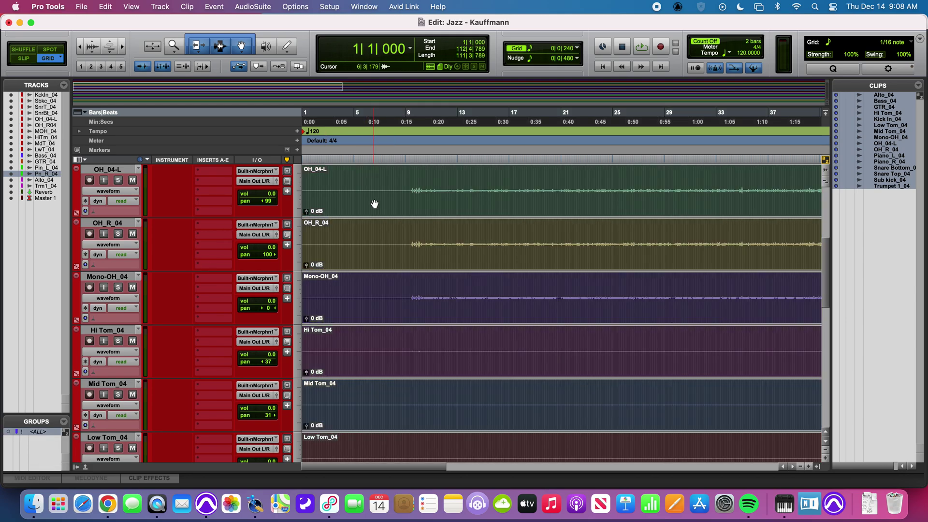
{"action": "left_click", "coordinate": [381, 175]}
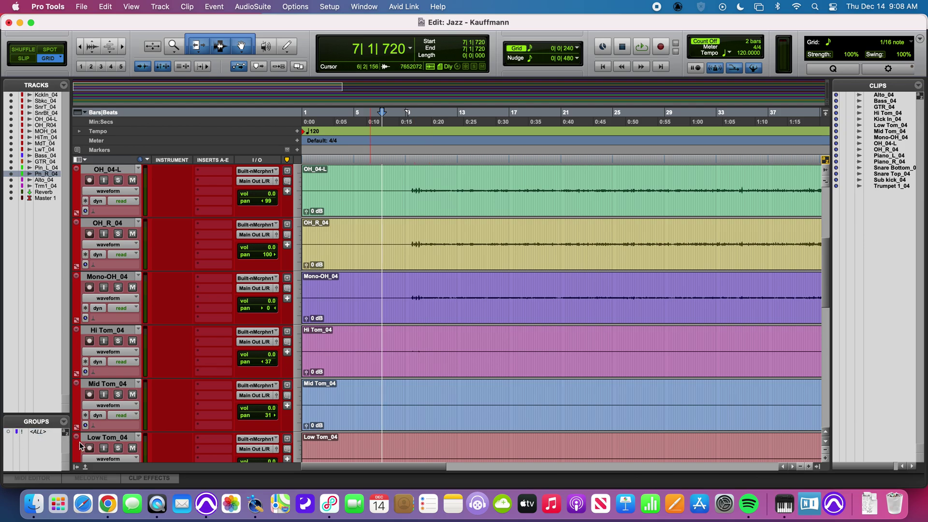
Create a Mix/Edit group named Drums from the ten drum tracks, Kick In_04 through Low Tom_04, following the global attributes
{"action": "key", "text": "super+equal"}
{"action": "left_click", "coordinate": [36, 441]}
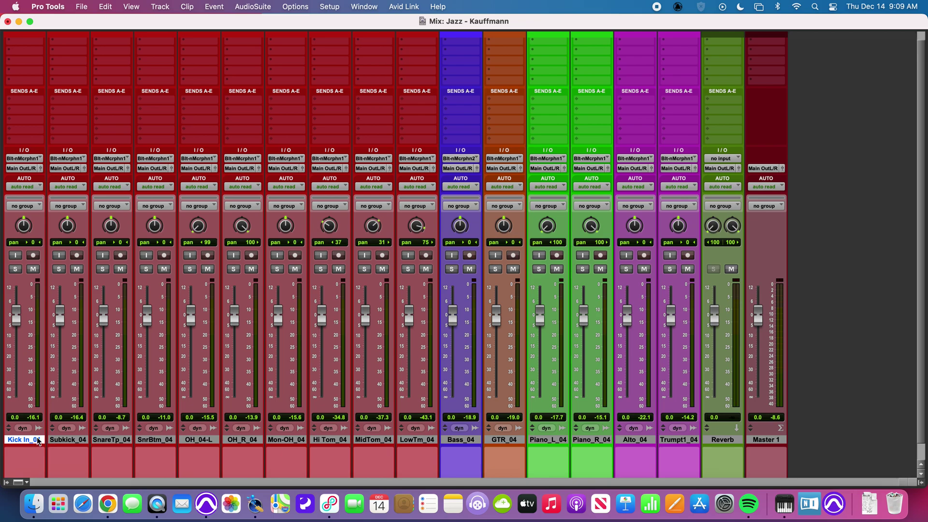
{"action": "left_click", "coordinate": [430, 441], "text": "shift"}
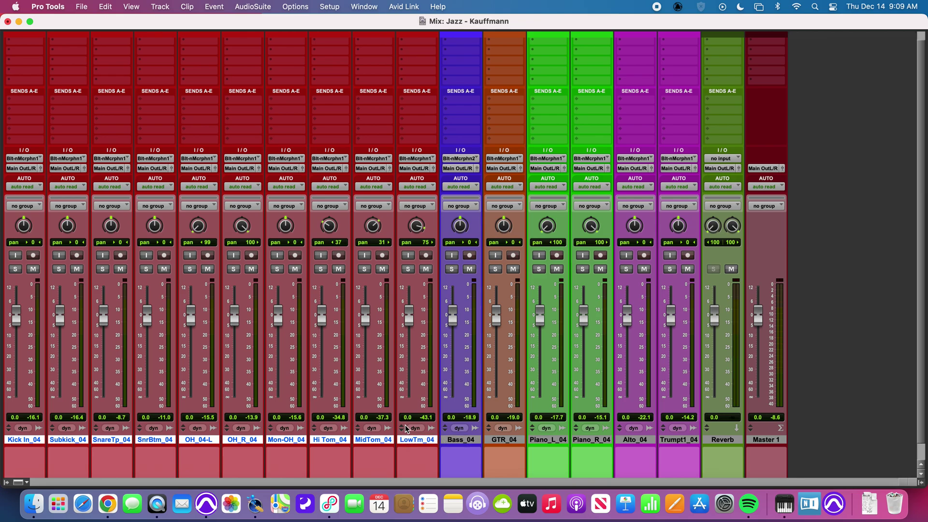
{"action": "key", "text": "super+g"}
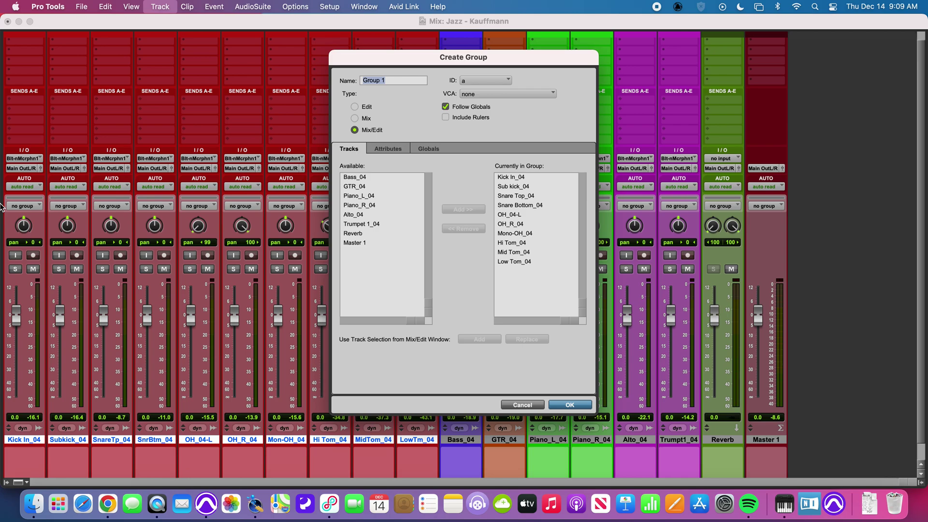
{"action": "type", "text": "G"}
{"action": "left_click", "coordinate": [390, 150]}
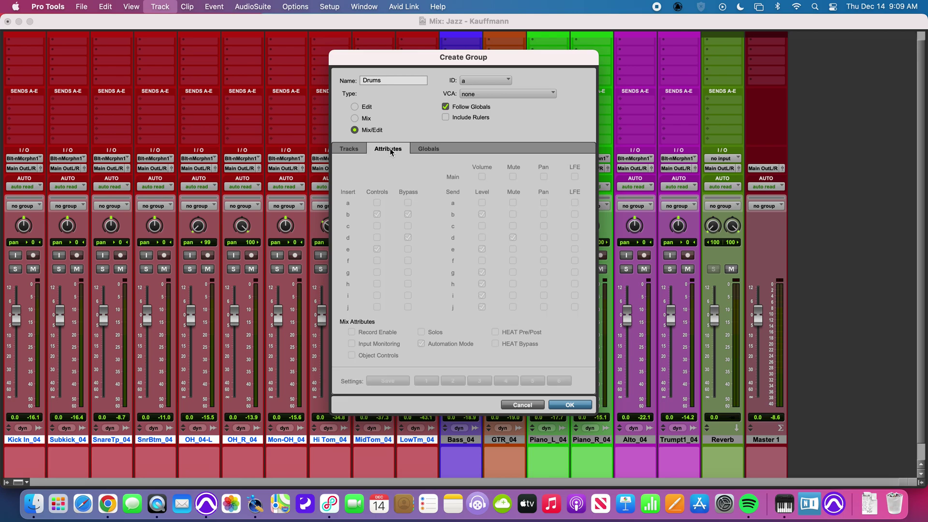
{"action": "left_click", "coordinate": [426, 149]}
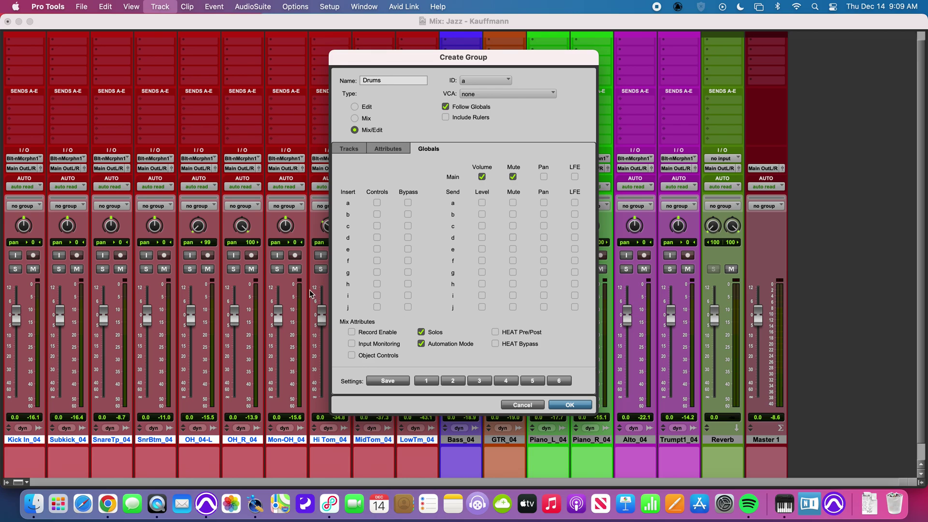
{"action": "left_click", "coordinate": [571, 404]}
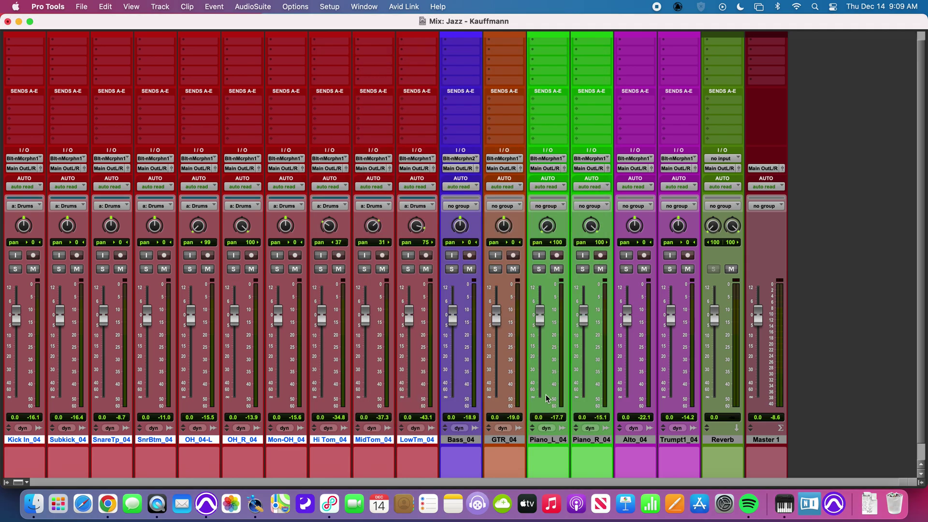
Test the Drums group by soloing and unsoloing OH_R_04
{"action": "left_click", "coordinate": [235, 271]}
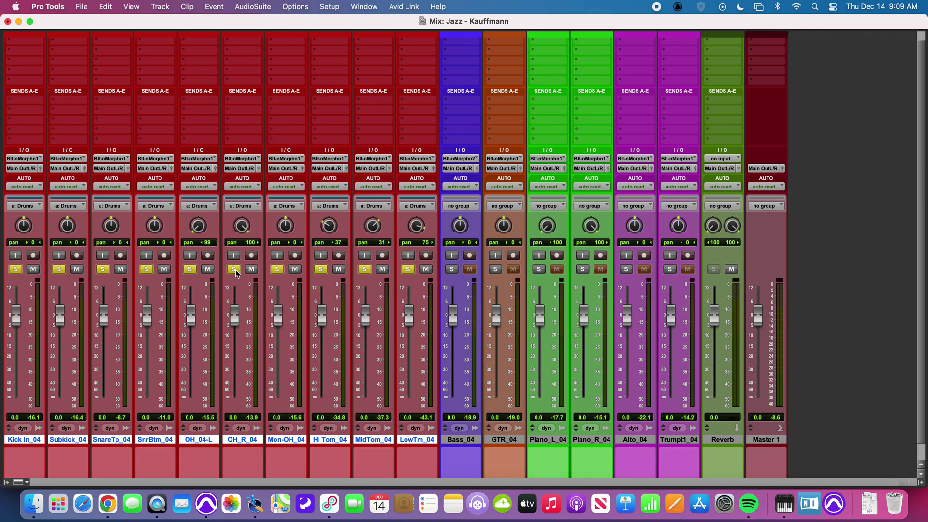
{"action": "left_click", "coordinate": [235, 270]}
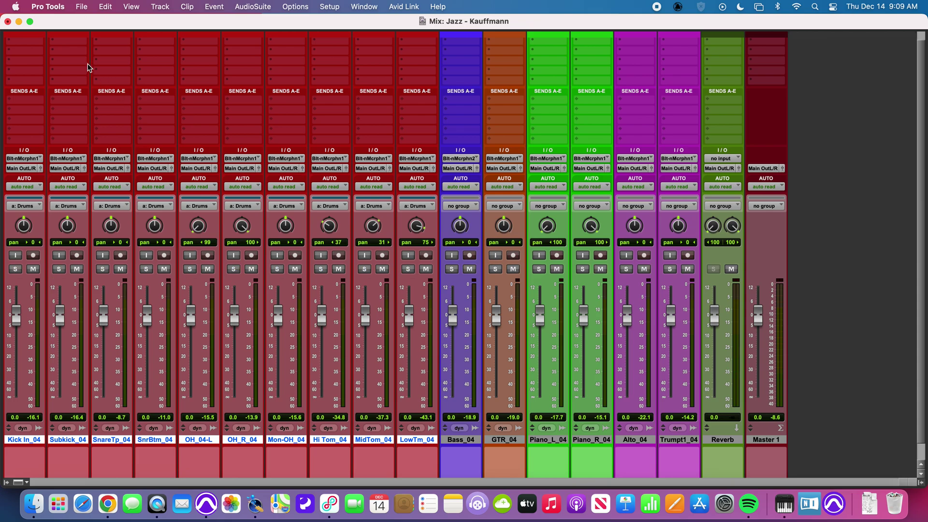
Reveal the Mix window's group list, deactivate the Drums group and check it by soloing and unsoloing Subkick_04
{"action": "left_click_drag", "start_coordinate": [86, 28], "coordinate": [117, 25]}
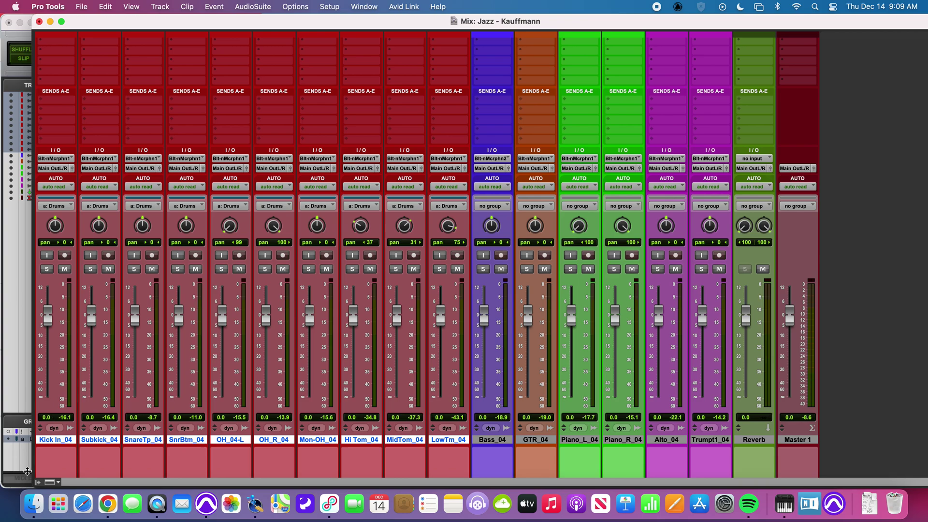
{"action": "left_click", "coordinate": [39, 482]}
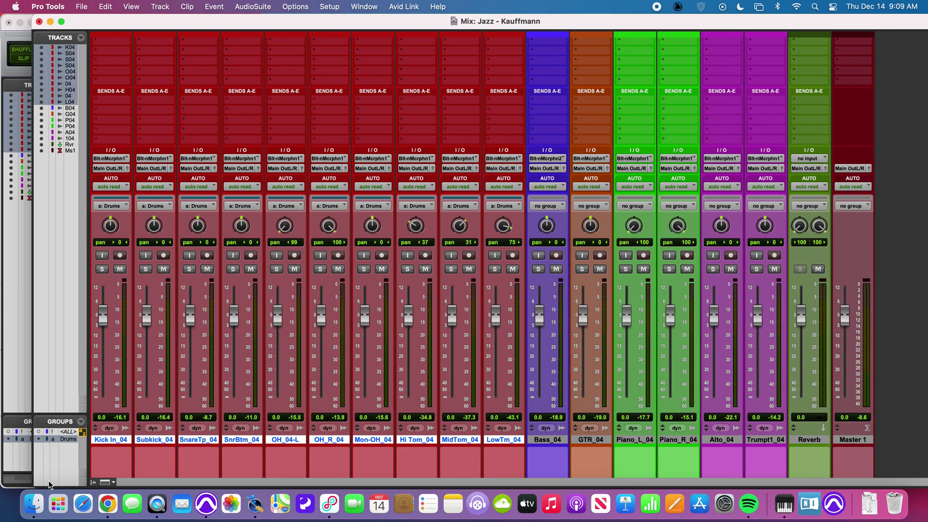
{"action": "left_click", "coordinate": [65, 440]}
{"action": "left_click", "coordinate": [146, 270]}
{"action": "left_click", "coordinate": [147, 269]}
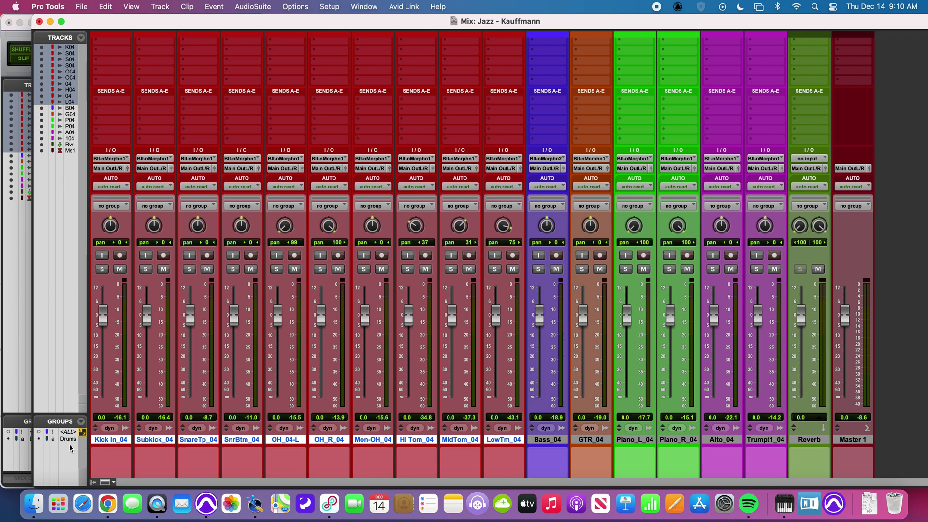
Activate the All group in the Edit window and audition around bar 9 to locate where the drums begin
{"action": "key", "text": "super+equal"}
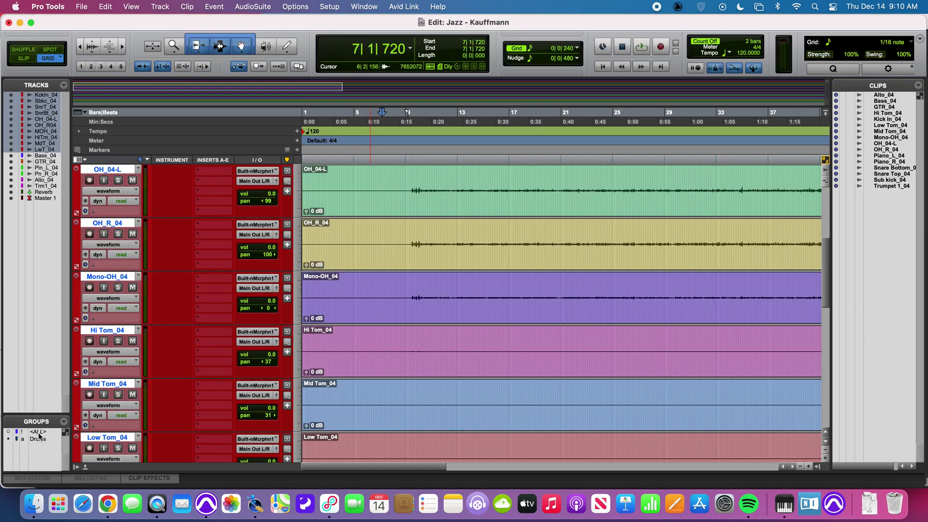
{"action": "left_click", "coordinate": [406, 172]}
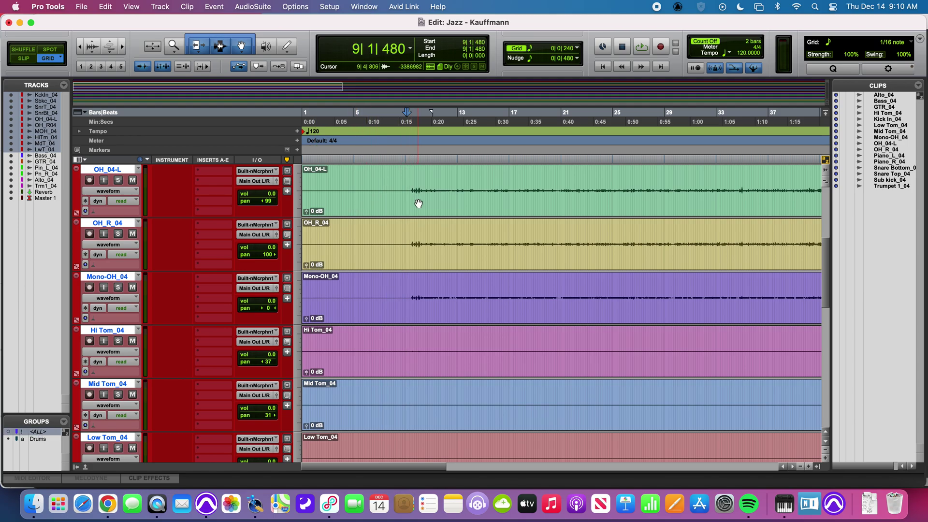
{"action": "key", "text": "space"}
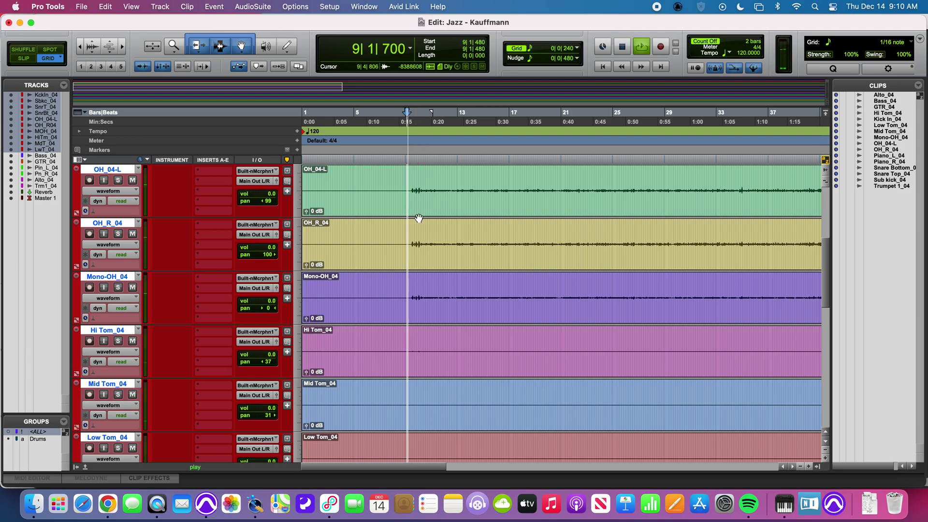
{"action": "key", "text": "space"}
{"action": "key", "text": "super+bracketright"}
{"action": "key", "text": "super+bracketright"}
{"action": "key", "text": "super+bracketright"}
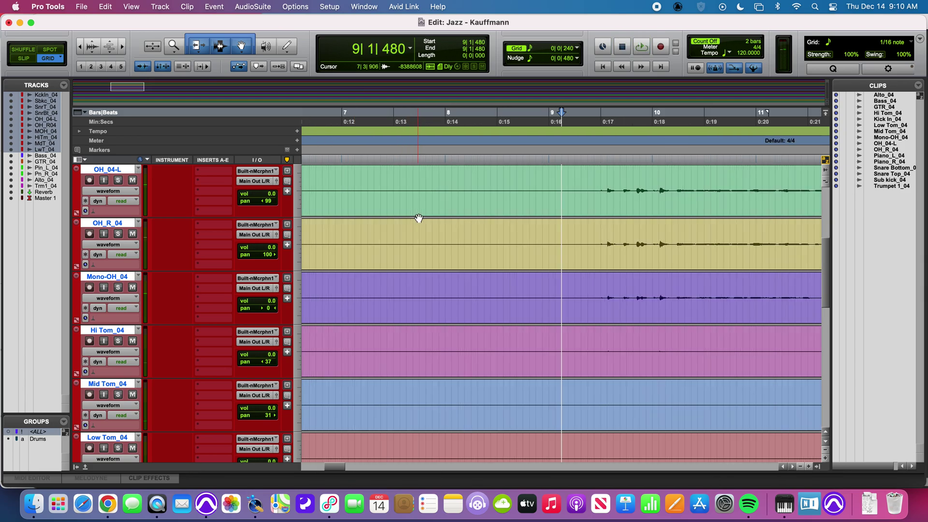
{"action": "left_click", "coordinate": [590, 180]}
{"action": "key", "text": "space"}
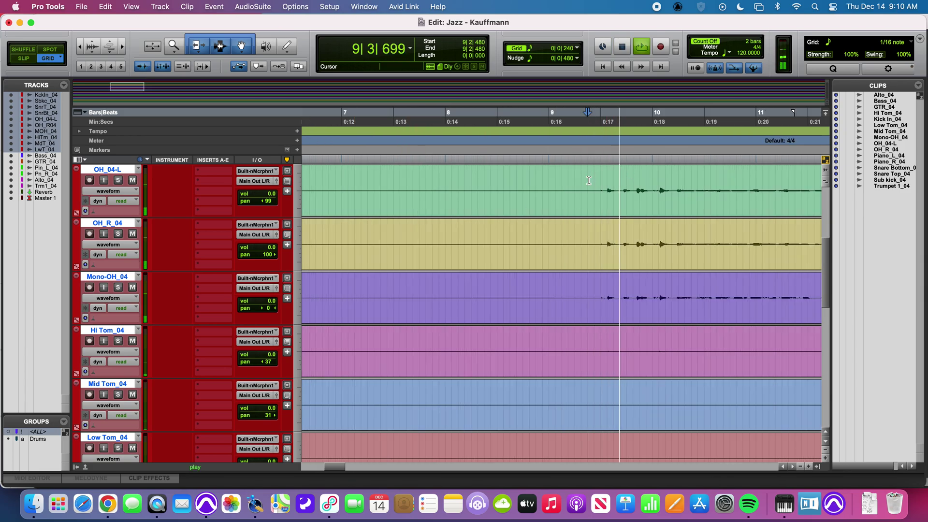
{"action": "key", "text": "space"}
{"action": "left_click", "coordinate": [602, 179]}
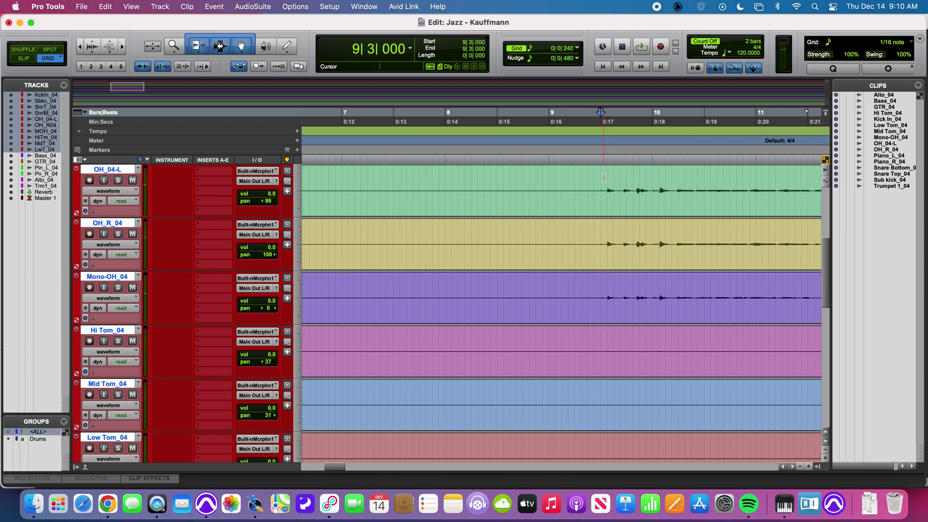
Switch to Slip mode and separate the clips on all tracks at 9|2|699, just before the first drum hits
{"action": "left_click", "coordinate": [23, 58]}
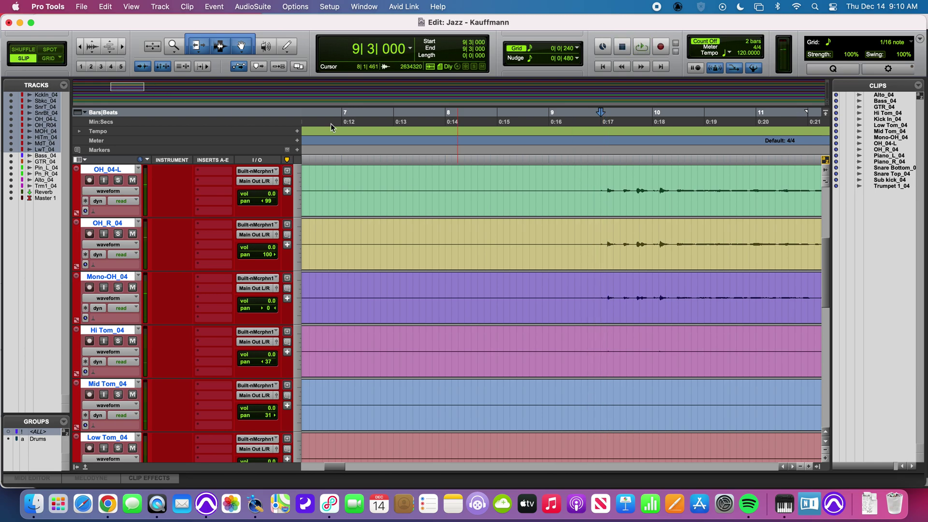
{"action": "left_click", "coordinate": [605, 179]}
{"action": "key", "text": "space"}
{"action": "left_click", "coordinate": [594, 180]}
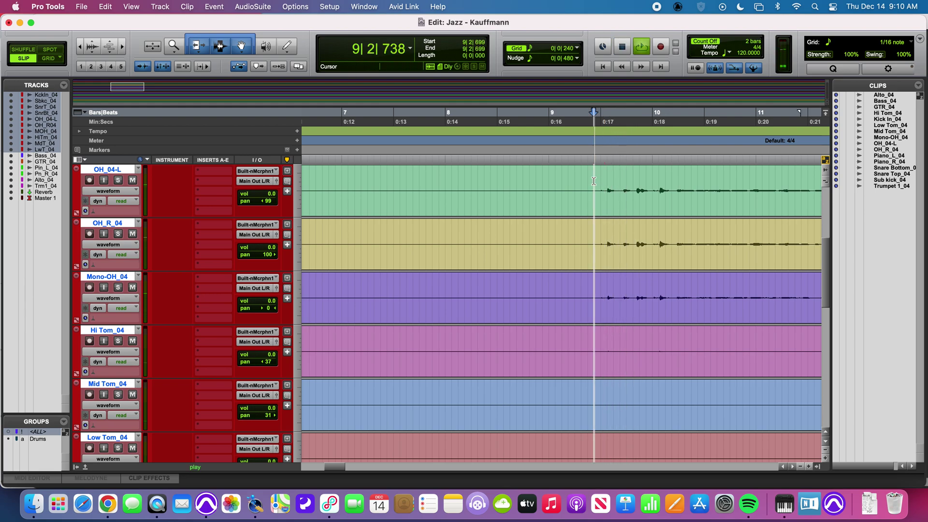
{"action": "key", "text": "space"}
{"action": "scroll", "coordinate": [594, 181], "scroll_direction": "up", "scroll_amount": 5}
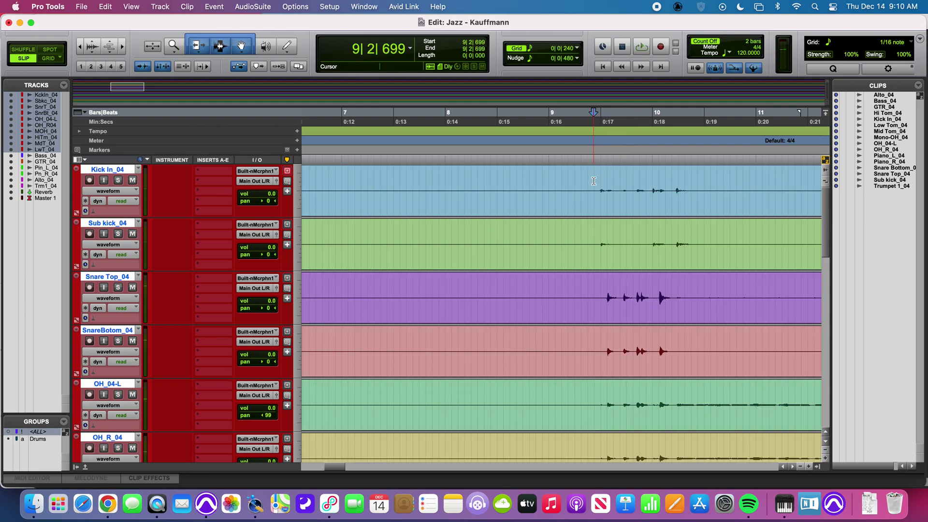
{"action": "key", "text": "space"}
{"action": "key", "text": "super+e"}
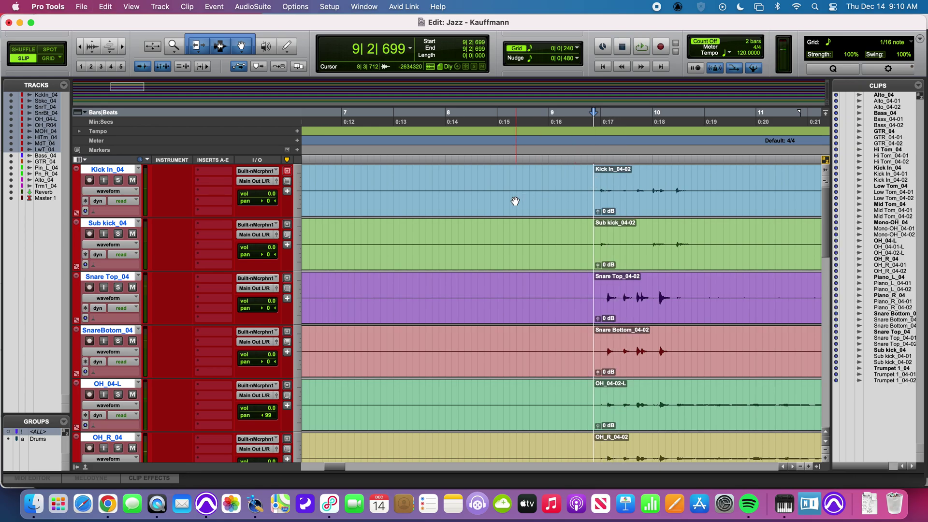
Select everything before the cut on all tracks and delete it in Shuffle mode so the remaining clips move to the session start
{"action": "key", "text": "shift+Return"}
{"action": "scroll", "coordinate": [515, 202], "scroll_direction": "down", "scroll_amount": 15}
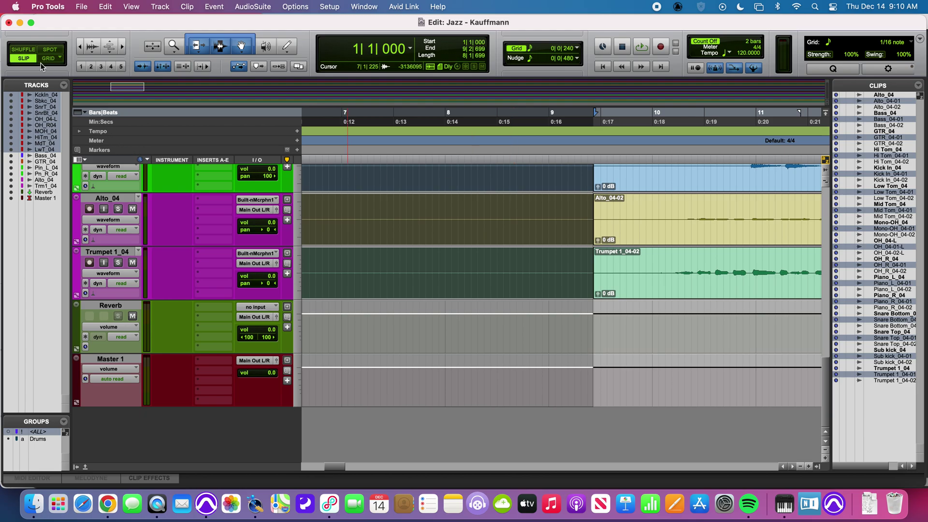
{"action": "left_click", "coordinate": [23, 50]}
{"action": "key", "text": "Delete"}
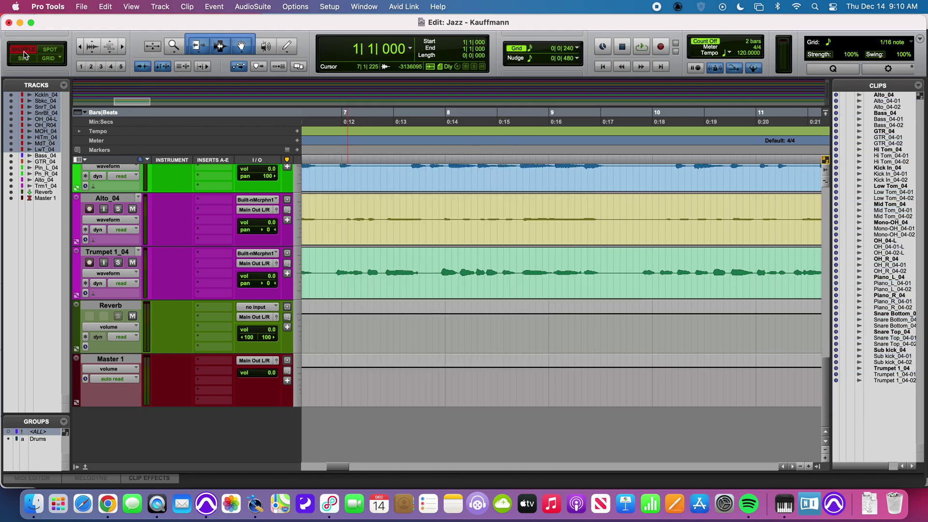
Set the edit mode back to Slip and view the trimmed clips from the session start
{"action": "left_click", "coordinate": [24, 57]}
{"action": "scroll", "coordinate": [332, 227], "scroll_direction": "left", "scroll_amount": 10}
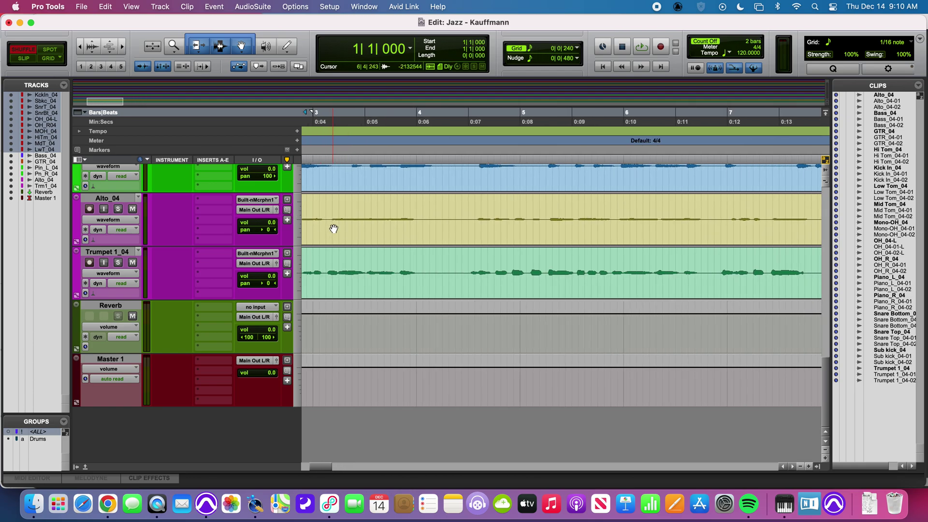
{"action": "scroll", "coordinate": [331, 227], "scroll_direction": "up", "scroll_amount": 15}
{"action": "left_click", "coordinate": [30, 59]}
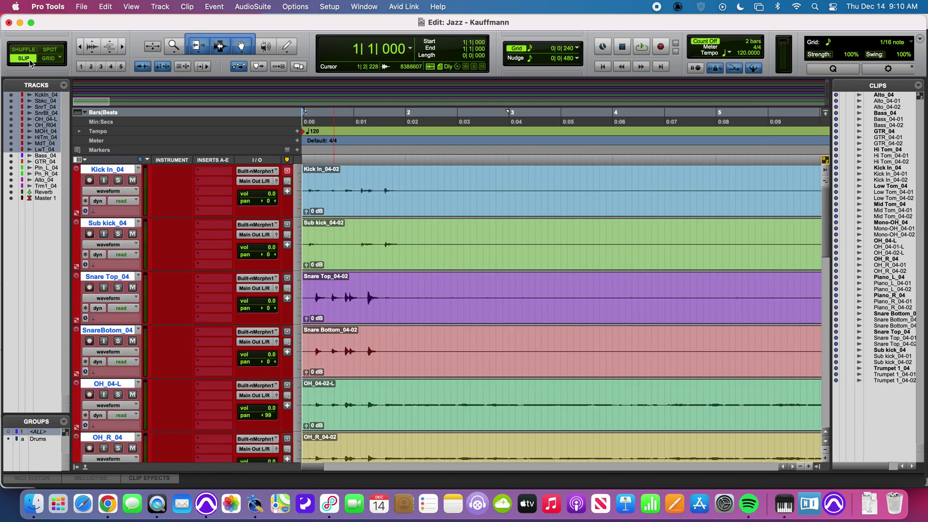
{"action": "key", "text": "super+bracketleft"}
{"action": "key", "text": "super+bracketleft"}
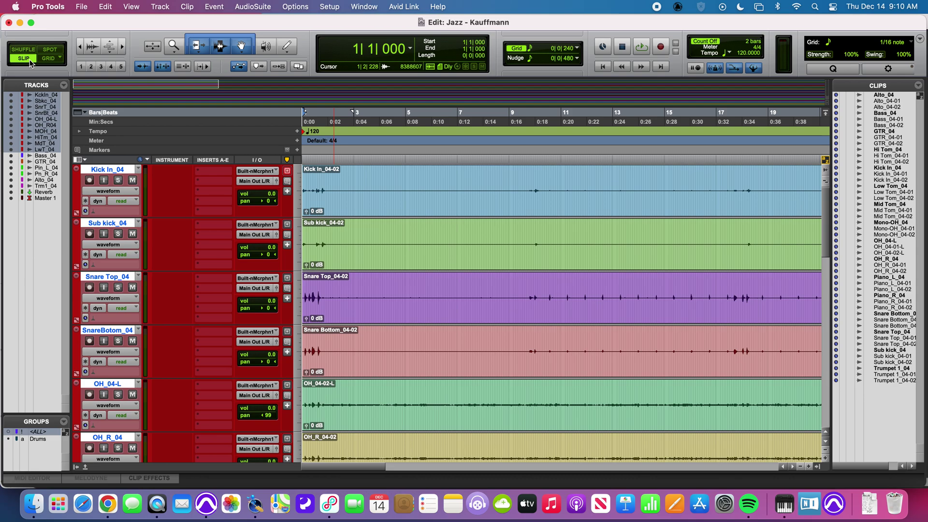
Play the trimmed session from its start, check the track meters in the Mix window and return to the Edit window
{"action": "key", "text": "space"}
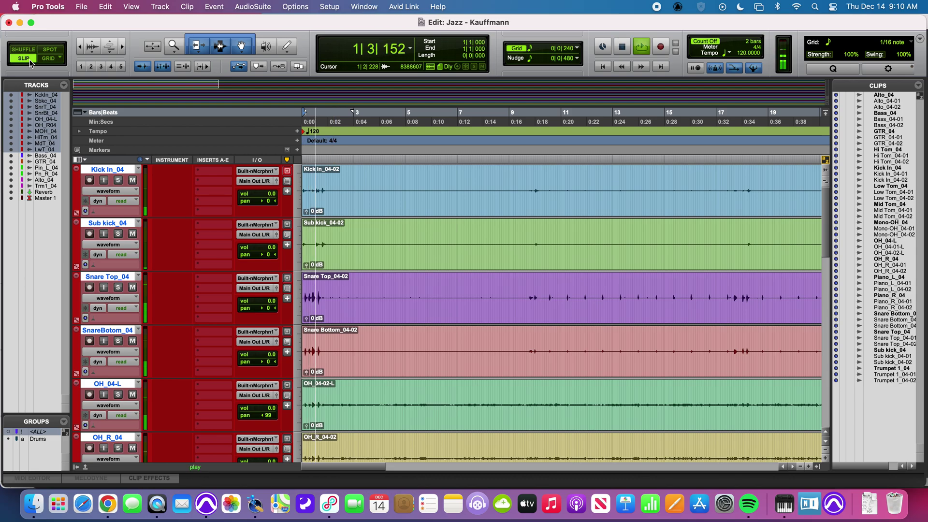
{"action": "key", "text": "super+equal"}
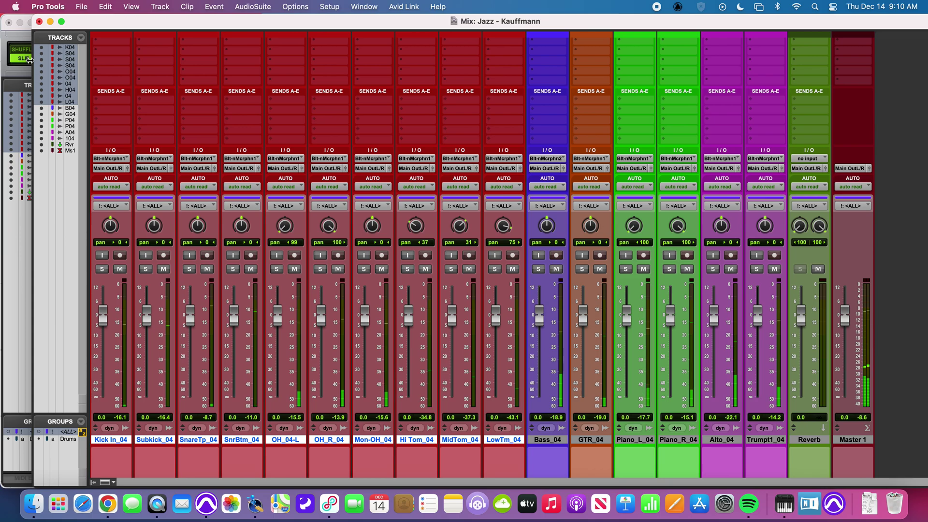
{"action": "key", "text": "space"}
{"action": "key", "text": "super+equal"}
Deactivate the All edit group and select only the Low Tom clip
{"action": "key", "text": "super+bracketleft"}
{"action": "key", "text": "super+bracketleft"}
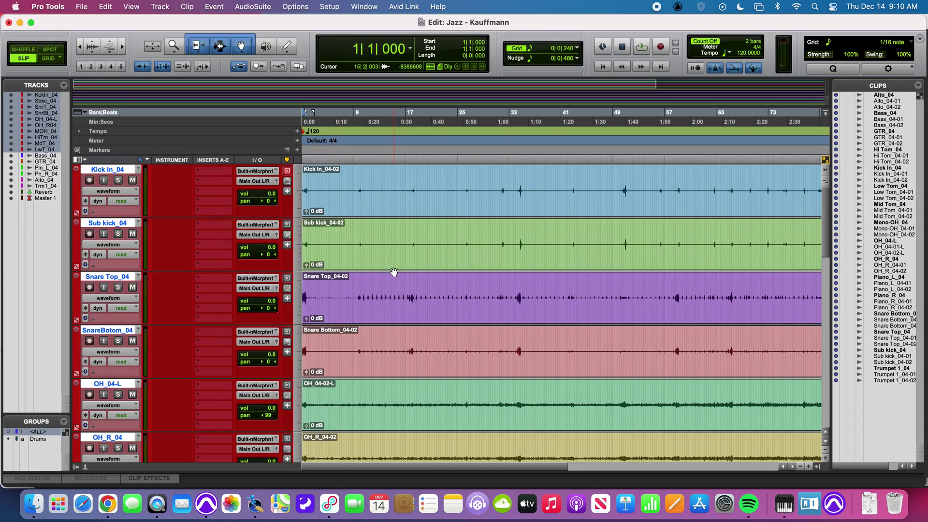
{"action": "scroll", "coordinate": [394, 272], "scroll_direction": "down", "scroll_amount": 3}
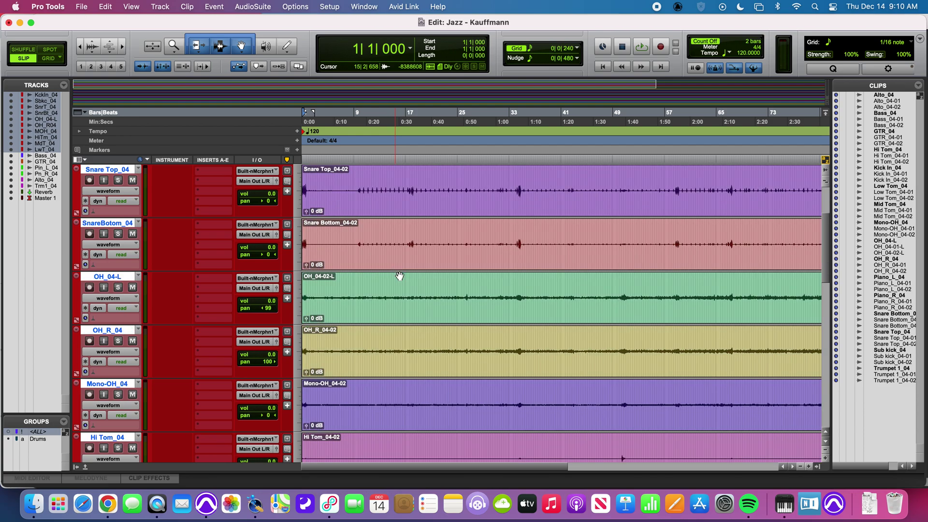
{"action": "key", "text": "super+bracketleft"}
{"action": "key", "text": "super+bracketleft"}
{"action": "scroll", "coordinate": [478, 329], "scroll_direction": "down", "scroll_amount": 6}
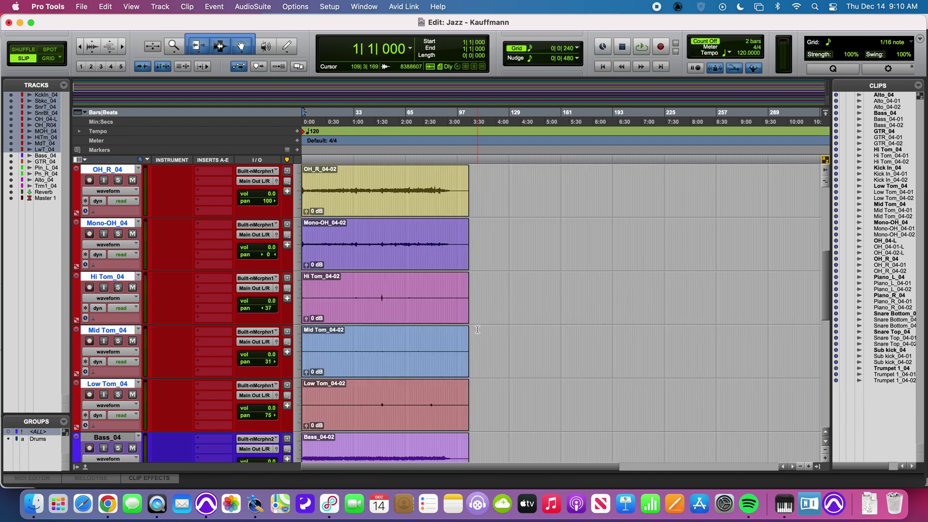
{"action": "key", "text": "super+a"}
{"action": "left_click", "coordinate": [35, 438]}
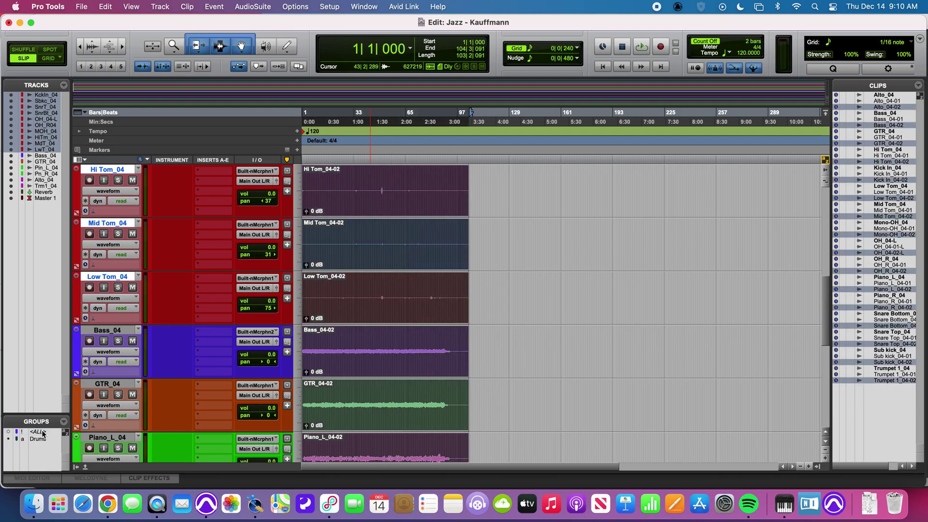
{"action": "left_click", "coordinate": [373, 285]}
{"action": "left_click", "coordinate": [395, 308]}
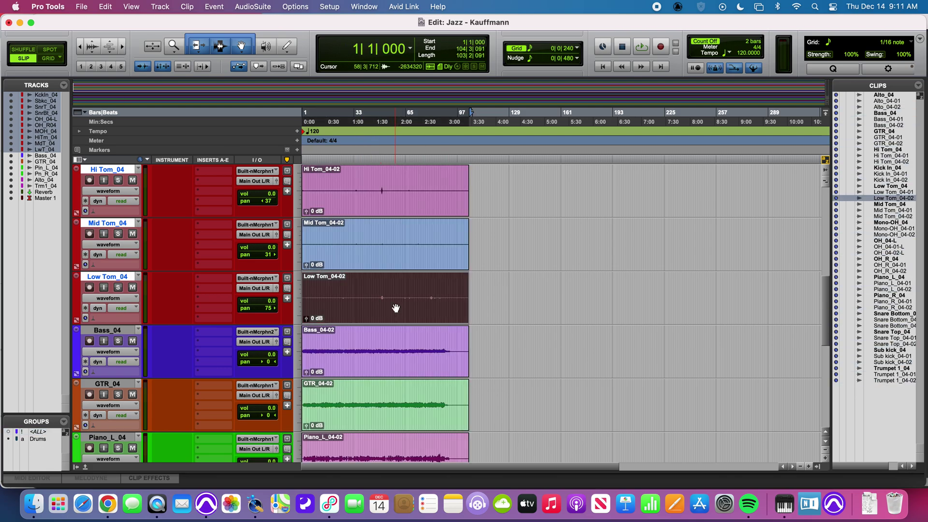
Solo the Hi Tom track and audition its hit from 49|4|561
{"action": "scroll", "coordinate": [395, 308], "scroll_direction": "down", "scroll_amount": 6}
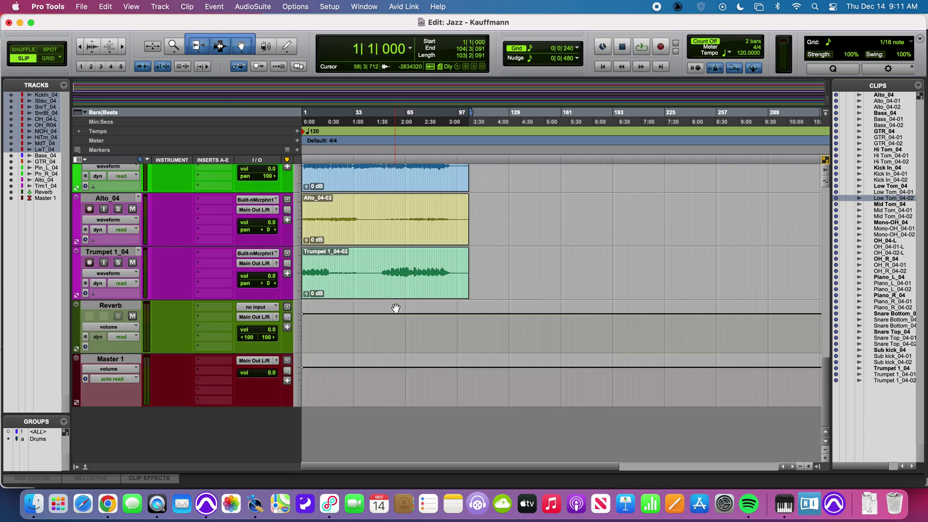
{"action": "scroll", "coordinate": [395, 308], "scroll_direction": "up", "scroll_amount": 9}
{"action": "left_click", "coordinate": [388, 308]}
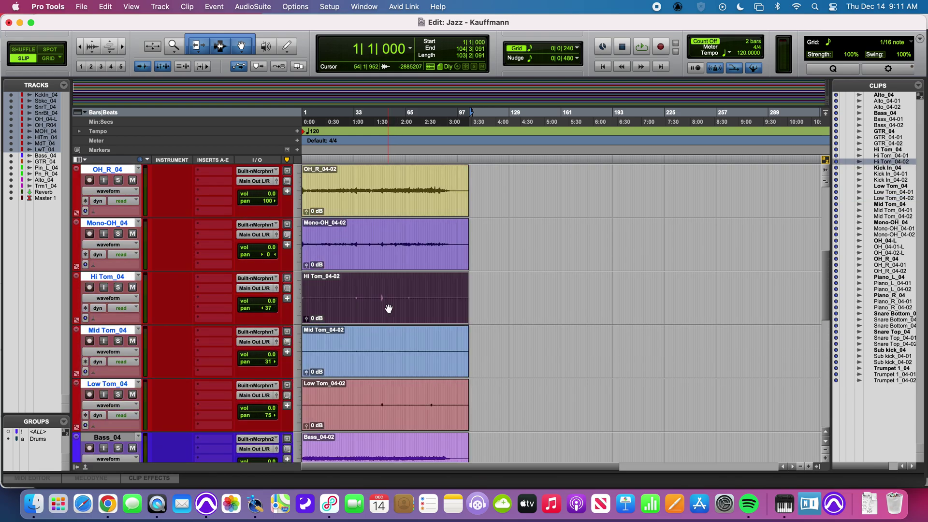
{"action": "key", "text": "super+bracketright"}
{"action": "key", "text": "super+bracketright"}
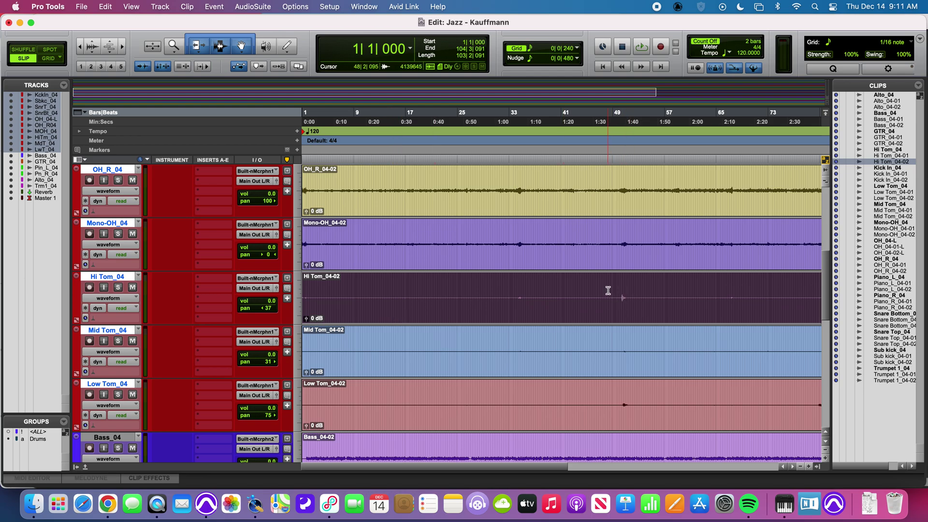
{"action": "left_click", "coordinate": [619, 291]}
{"action": "key", "text": "space"}
{"action": "key", "text": "space"}
{"action": "left_click", "coordinate": [118, 287]}
{"action": "key", "text": "space"}
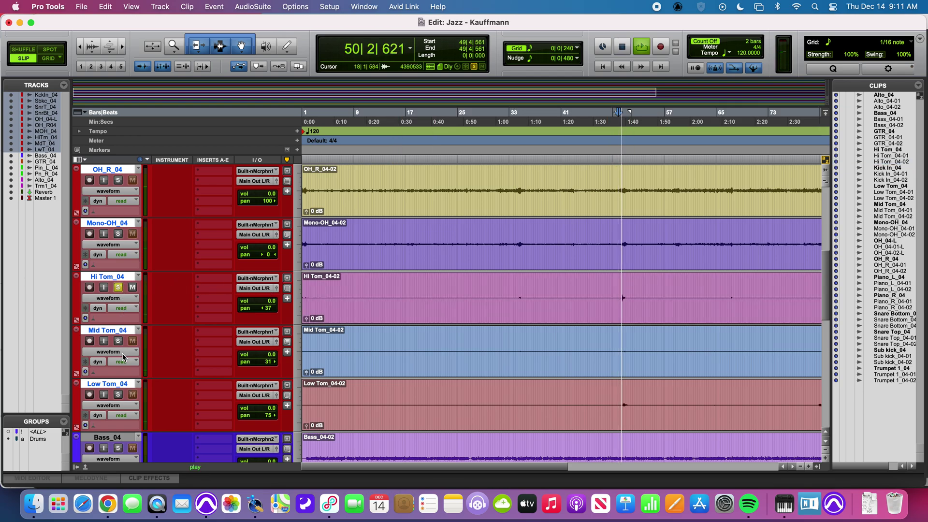
{"action": "key", "text": "space"}
Add the Mid Tom and Low Tom tracks to the solo and audition all three toms from 49|4|561
{"action": "left_click", "coordinate": [119, 342]}
{"action": "left_click", "coordinate": [119, 394]}
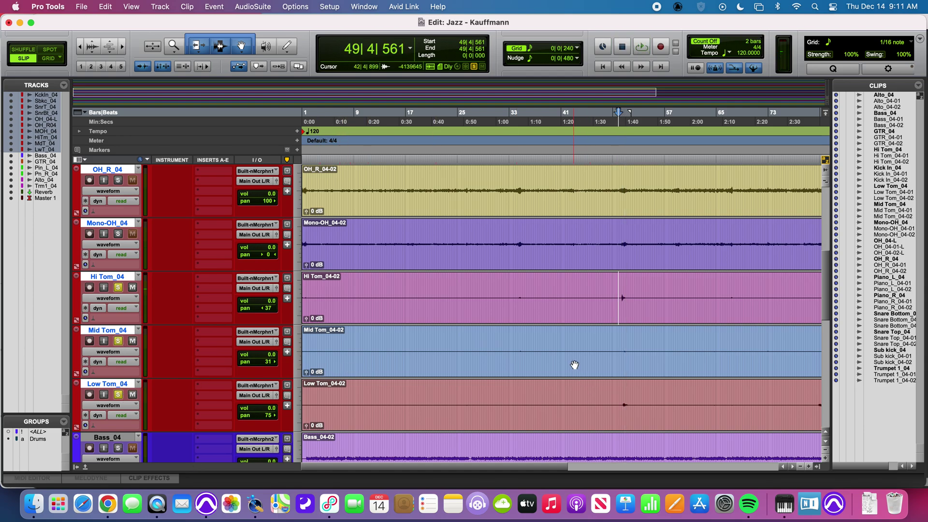
{"action": "key", "text": "space"}
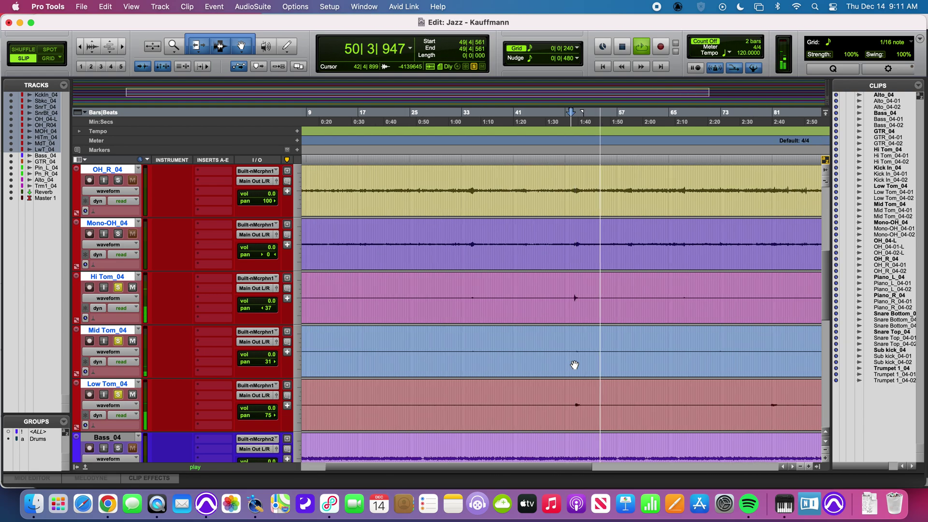
{"action": "key", "text": "space"}
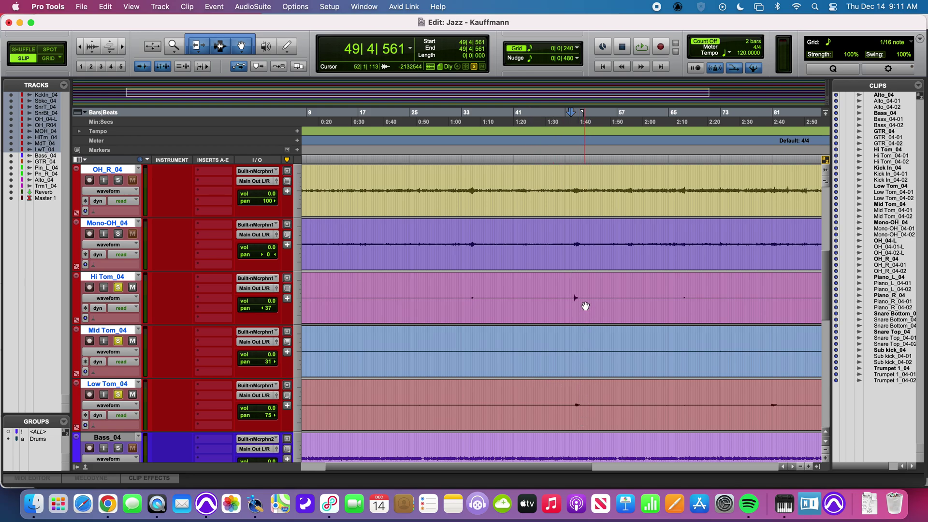
Enlarge the audio waveforms vertically on all tracks so the quiet tom hits can be seen
{"action": "left_click", "coordinate": [92, 45]}
{"action": "left_click", "coordinate": [92, 45]}
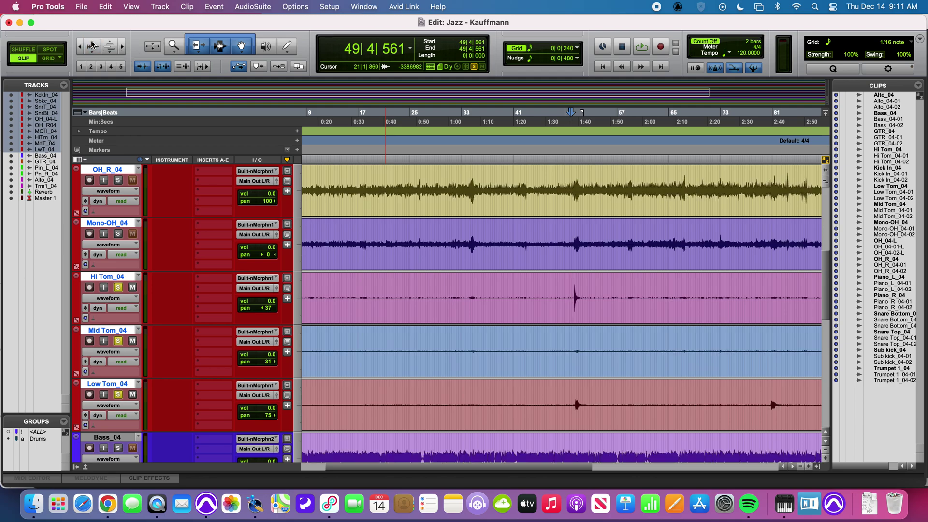
{"action": "left_click", "coordinate": [92, 45]}
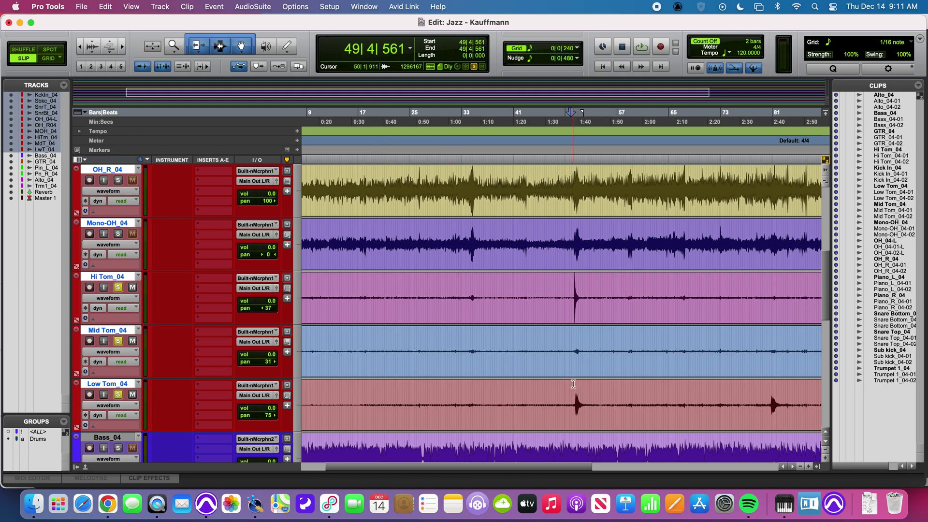
Audition the second Low Tom hit from 80|3|445
{"action": "scroll", "coordinate": [619, 398], "scroll_direction": "right", "scroll_amount": 6}
{"action": "left_click", "coordinate": [610, 399]}
{"action": "key", "text": "space"}
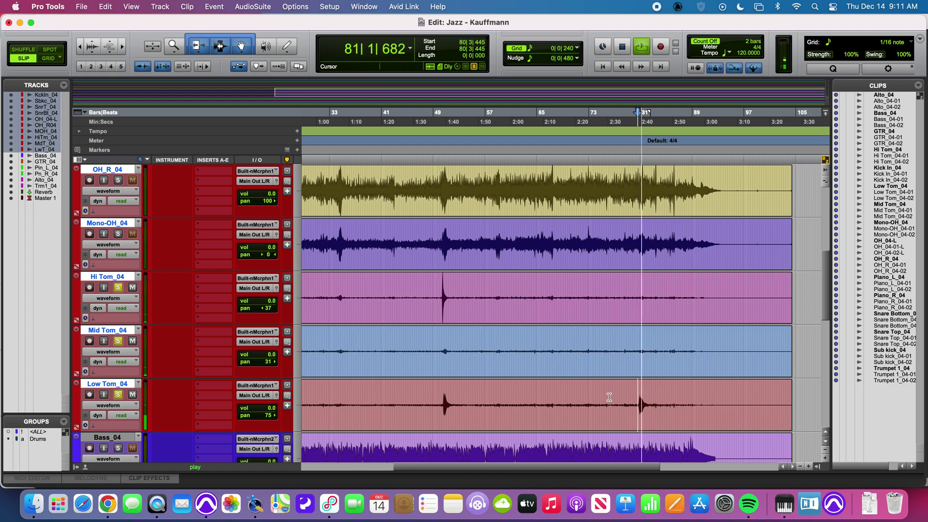
{"action": "key", "text": "space"}
{"action": "scroll", "coordinate": [483, 358], "scroll_direction": "left", "scroll_amount": 7}
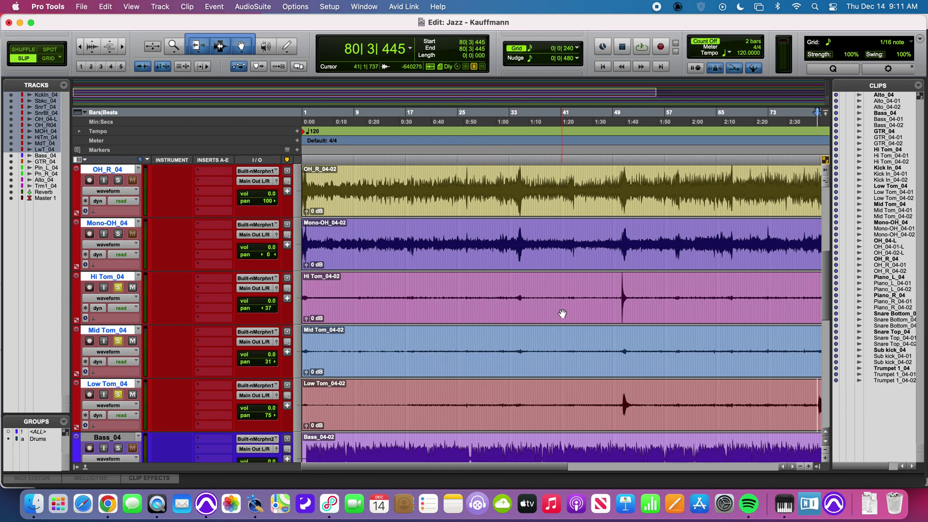
Open Strip Silence for the Hi Tom clip and set the strip threshold to -32 dB
{"action": "left_click", "coordinate": [104, 6]}
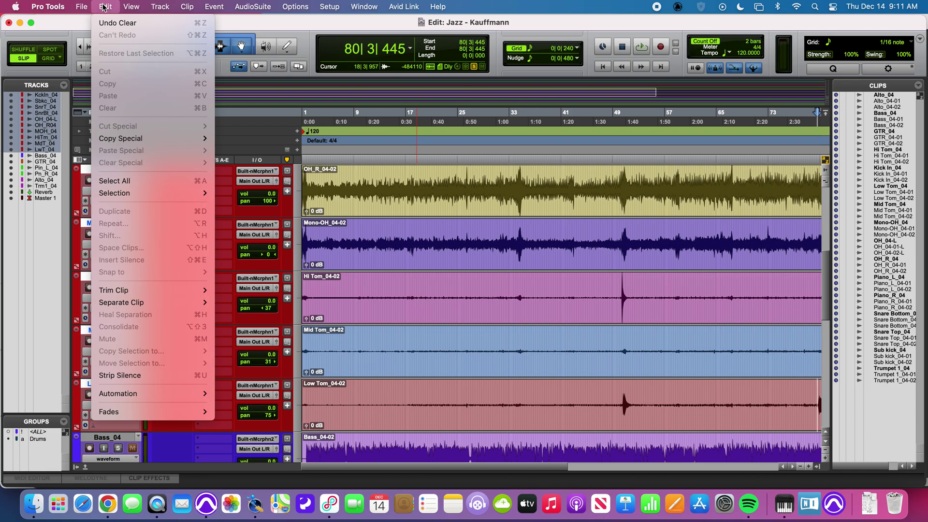
{"action": "left_click", "coordinate": [140, 375]}
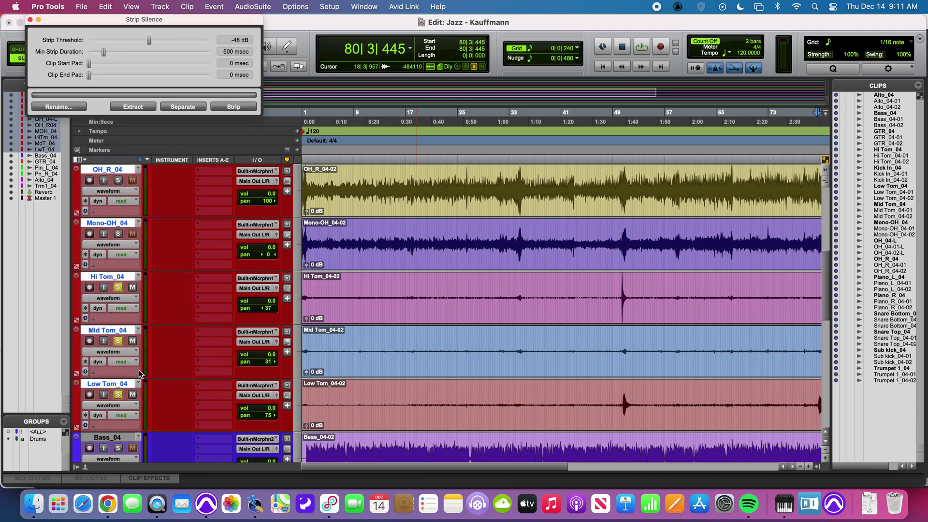
{"action": "left_click", "coordinate": [592, 314]}
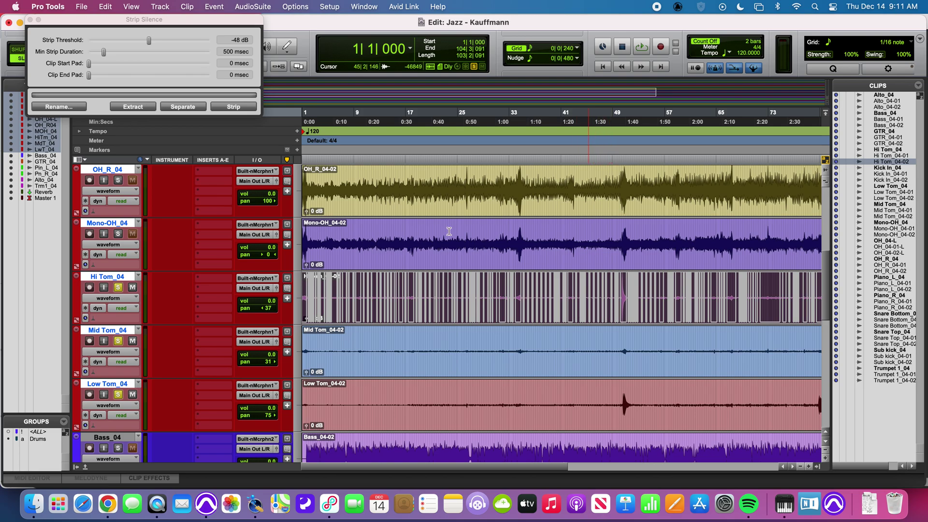
{"action": "mouse_move", "coordinate": [150, 44]}
{"action": "left_mouse_down"}
{"action": "mouse_move", "coordinate": [140, 44]}
{"action": "mouse_move", "coordinate": [152, 45]}
{"action": "left_mouse_up"}
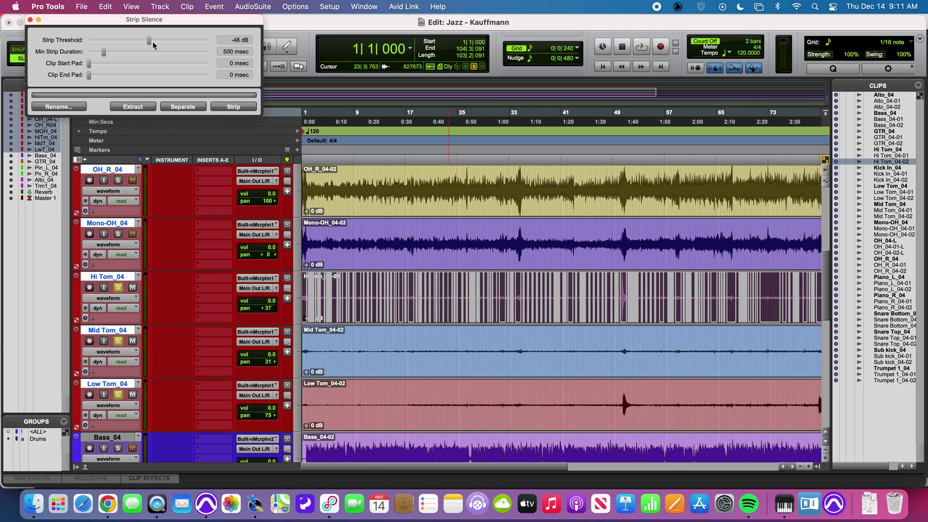
{"action": "left_click_drag", "start_coordinate": [149, 43], "coordinate": [171, 45]}
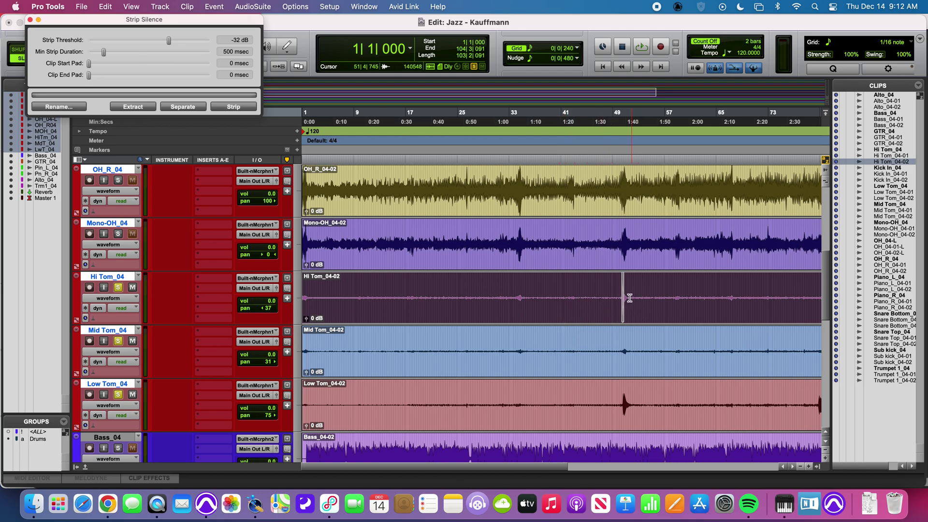
Strip the silence from the Hi Tom clip and audition the remaining hit from 50|1|256
{"action": "scroll", "coordinate": [625, 303], "scroll_direction": "right", "scroll_amount": 5}
{"action": "scroll", "coordinate": [625, 303], "scroll_direction": "right", "scroll_amount": 4}
{"action": "scroll", "coordinate": [625, 303], "scroll_direction": "left", "scroll_amount": 7}
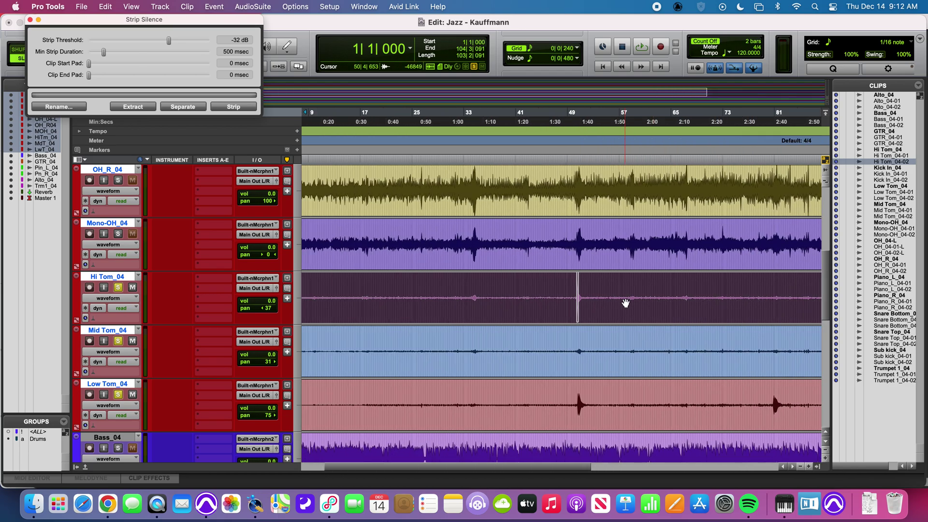
{"action": "scroll", "coordinate": [626, 303], "scroll_direction": "right", "scroll_amount": 5}
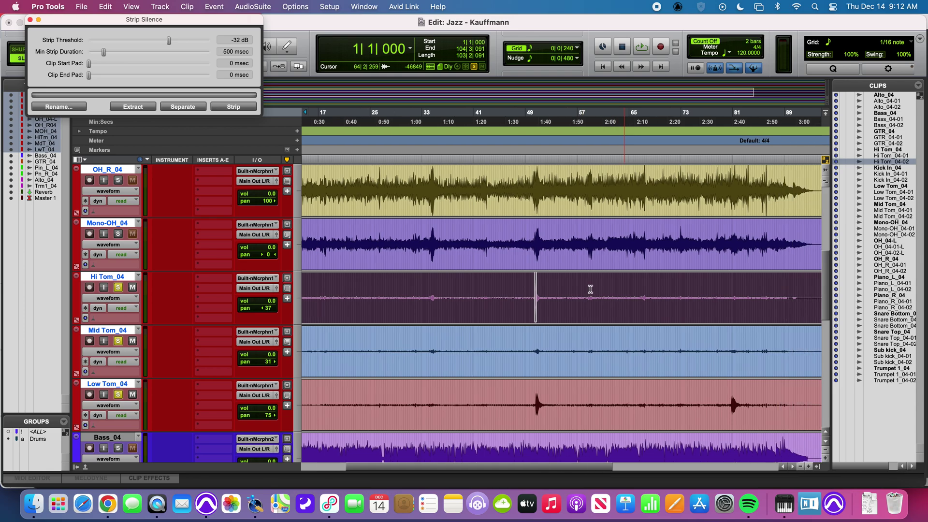
{"action": "left_click", "coordinate": [245, 108]}
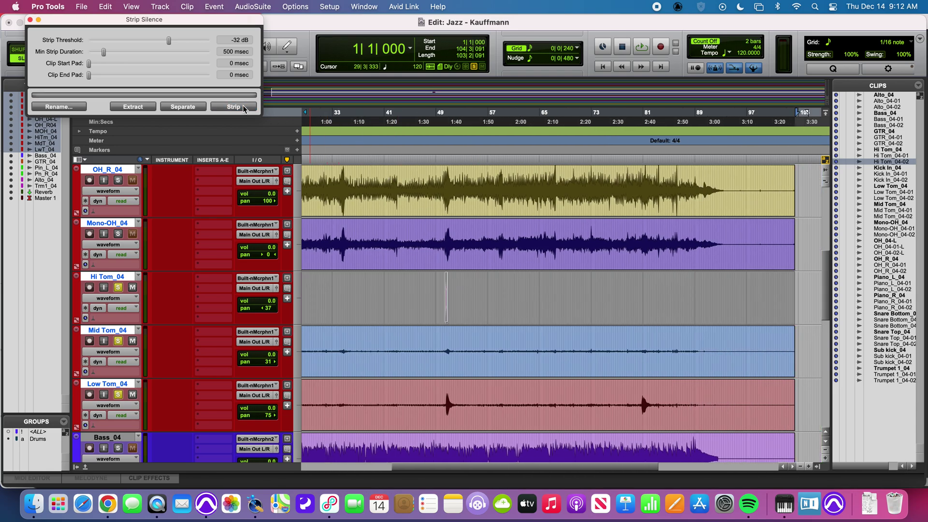
{"action": "left_click", "coordinate": [449, 298]}
{"action": "key", "text": "space"}
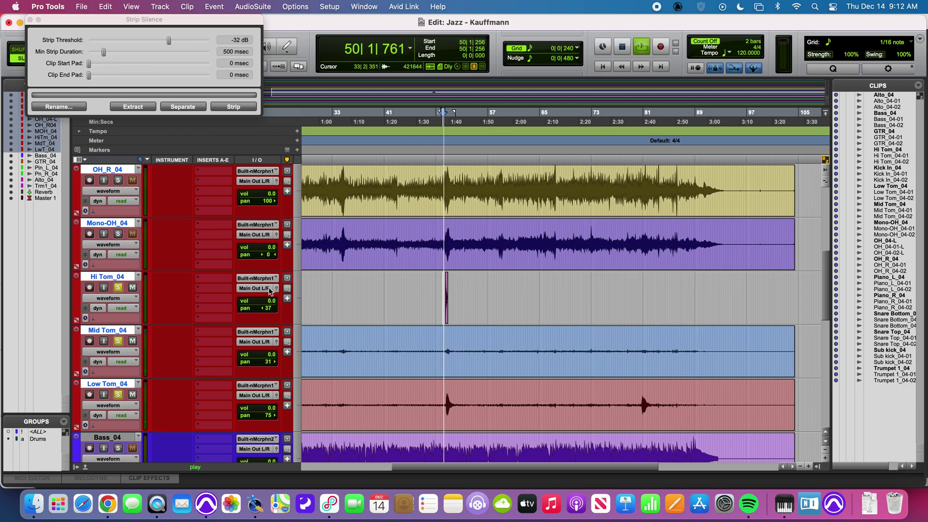
{"action": "key", "text": "space"}
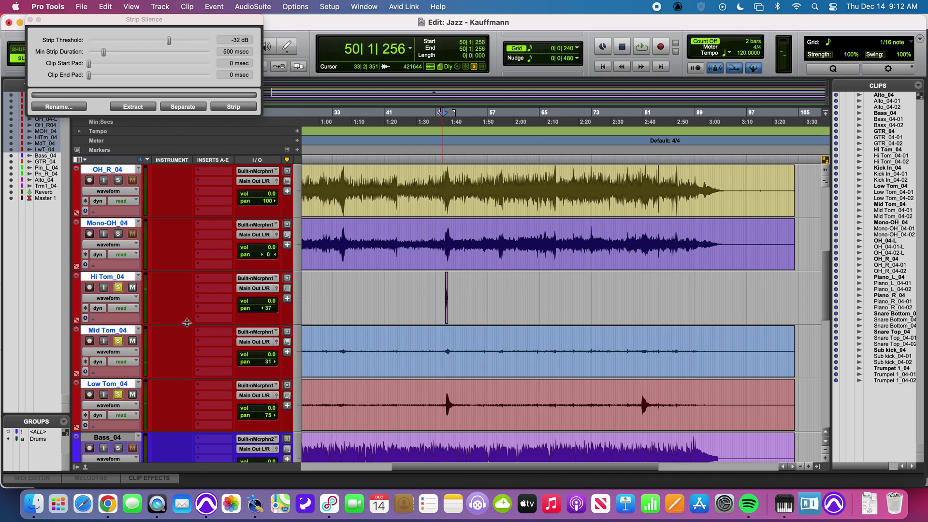
Strip the silence from the Low Tom clip using the same -32 dB threshold and 500 msec minimum strip duration
{"action": "left_click", "coordinate": [428, 422]}
{"action": "scroll", "coordinate": [539, 404], "scroll_direction": "left", "scroll_amount": 5}
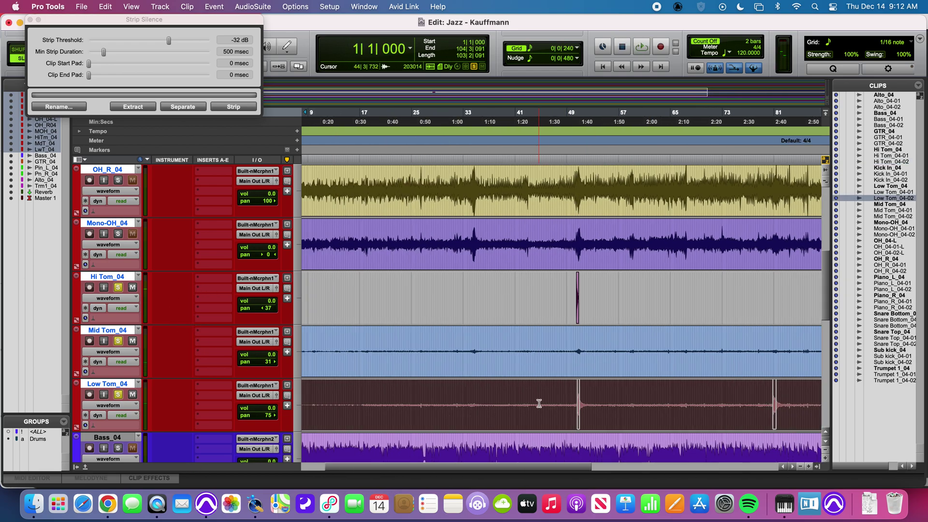
{"action": "scroll", "coordinate": [539, 404], "scroll_direction": "right", "scroll_amount": 10}
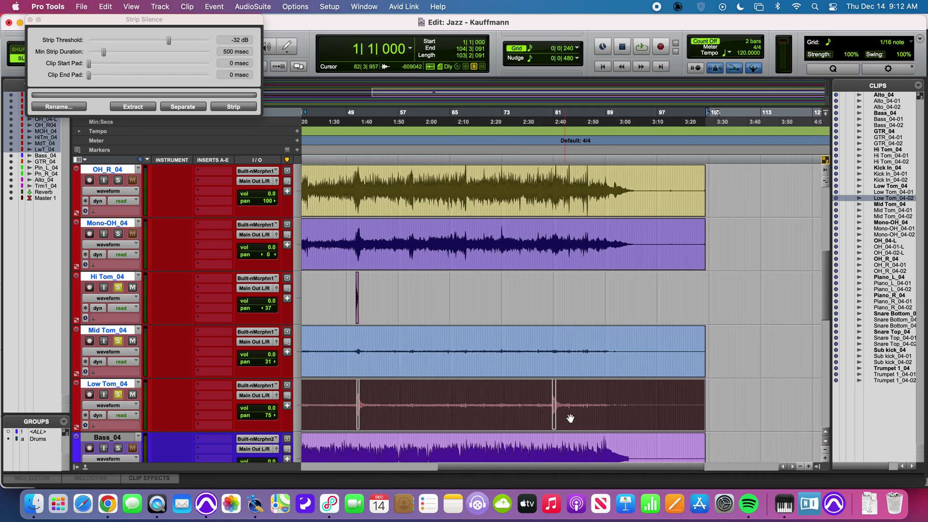
{"action": "left_click", "coordinate": [233, 108]}
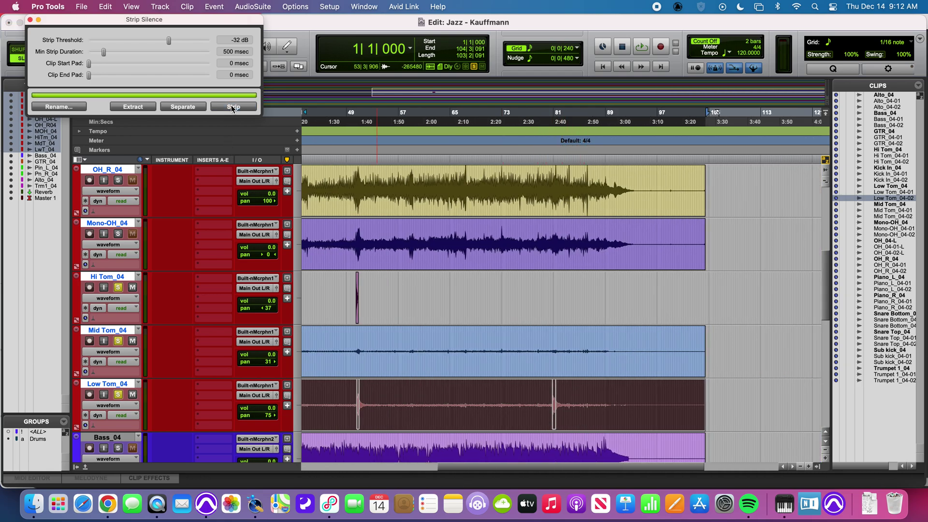
Audition the stripped Hi Tom and Low Tom clips from 50|2|279
{"action": "left_click", "coordinate": [356, 403]}
{"action": "key", "text": "super+bracketright"}
{"action": "key", "text": "super+bracketright"}
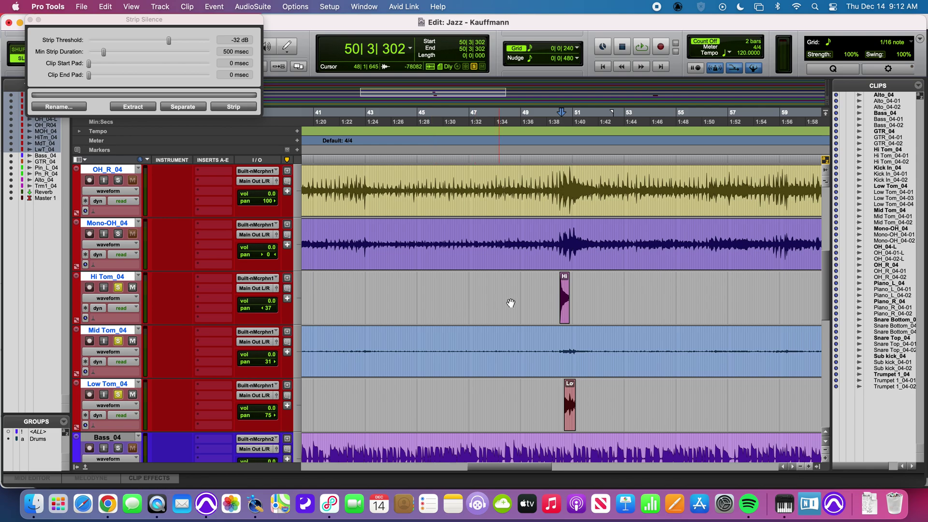
{"action": "left_click", "coordinate": [555, 278]}
{"action": "key", "text": "space"}
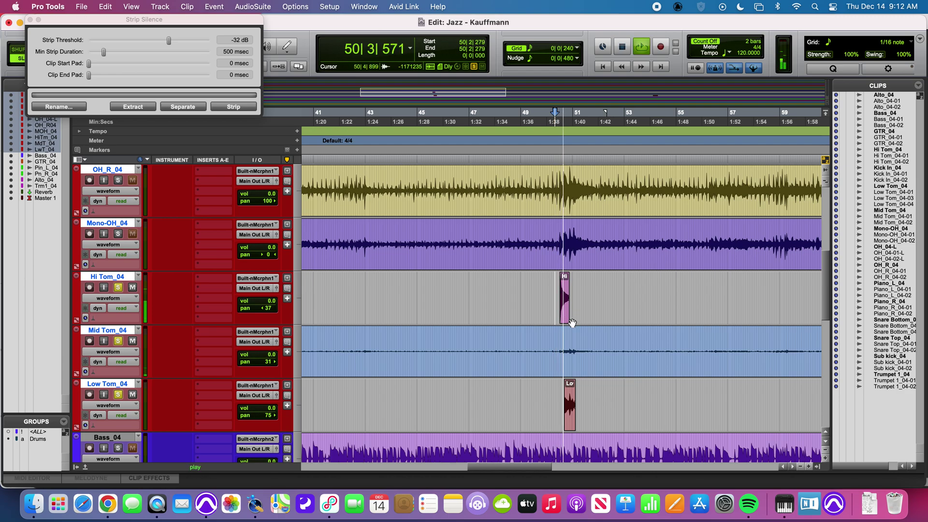
{"action": "key", "text": "space"}
Close Strip Silence and audition the soloed toms from 50|2|627, just before the Hi Tom clip
{"action": "scroll", "coordinate": [579, 340], "scroll_direction": "up", "scroll_amount": 2}
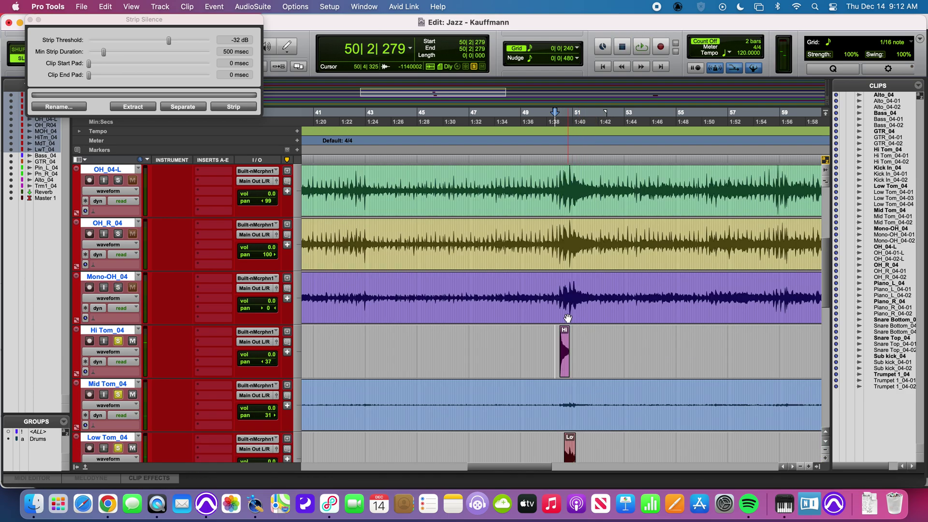
{"action": "left_click", "coordinate": [30, 20]}
{"action": "left_click", "coordinate": [567, 376]}
{"action": "key", "text": "super+bracketright"}
{"action": "key", "text": "super+bracketright"}
{"action": "key", "text": "super+bracketright"}
{"action": "key", "text": "super+bracketright"}
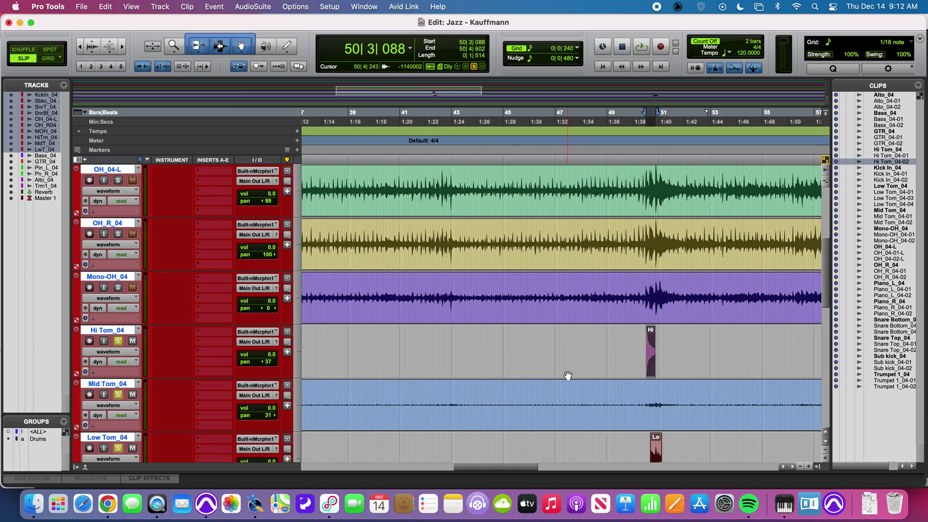
{"action": "left_click", "coordinate": [520, 348]}
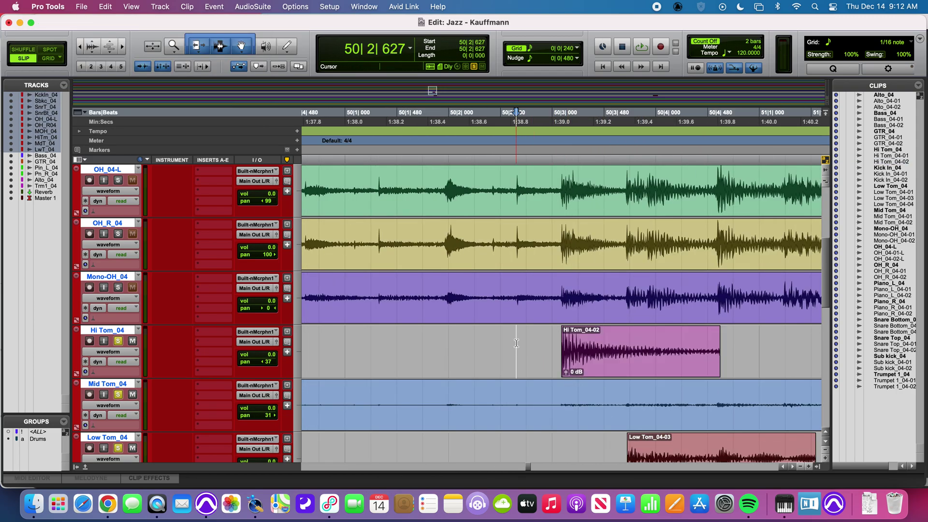
{"action": "key", "text": "space"}
{"action": "key", "text": "space"}
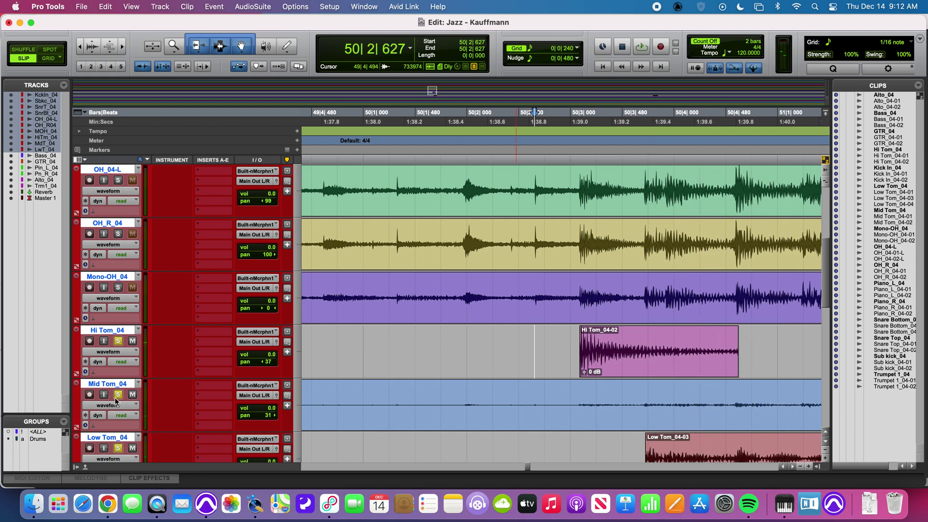
Unsolo the Mid Tom and Low Tom tracks and audition the Hi Tom alone from 50|2|627
{"action": "left_click", "coordinate": [118, 448]}
{"action": "key", "text": "space"}
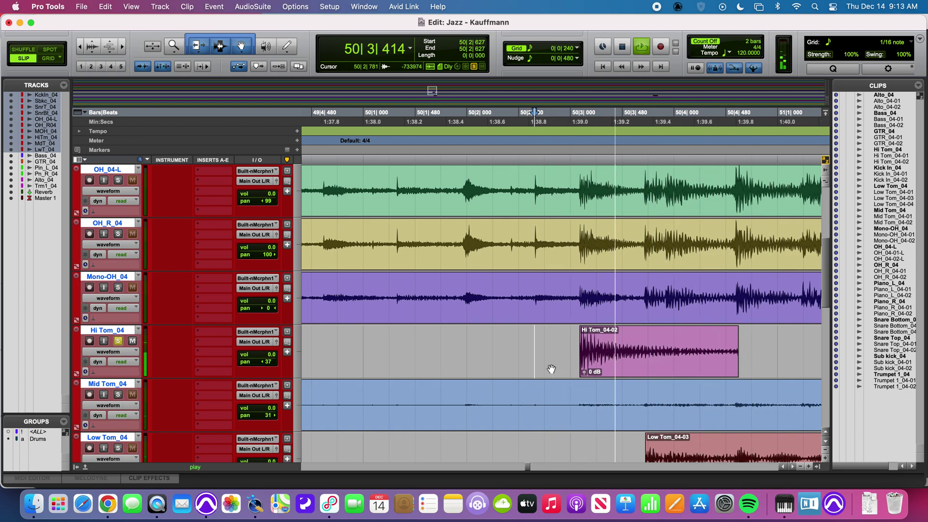
{"action": "key", "text": "space"}
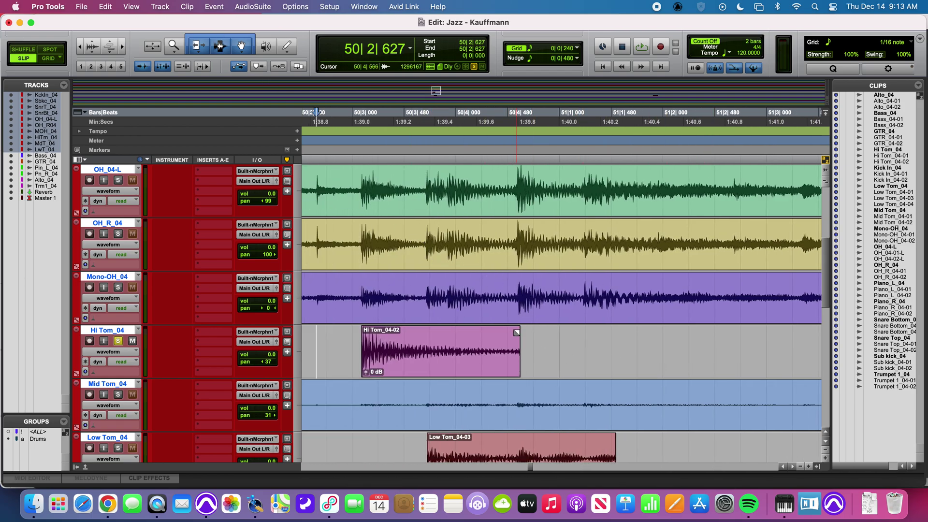
Add a fade-out about 113 ticks long to the Hi Tom clip's end and audition it from 50|2|812
{"action": "left_click_drag", "start_coordinate": [520, 334], "coordinate": [509, 333]}
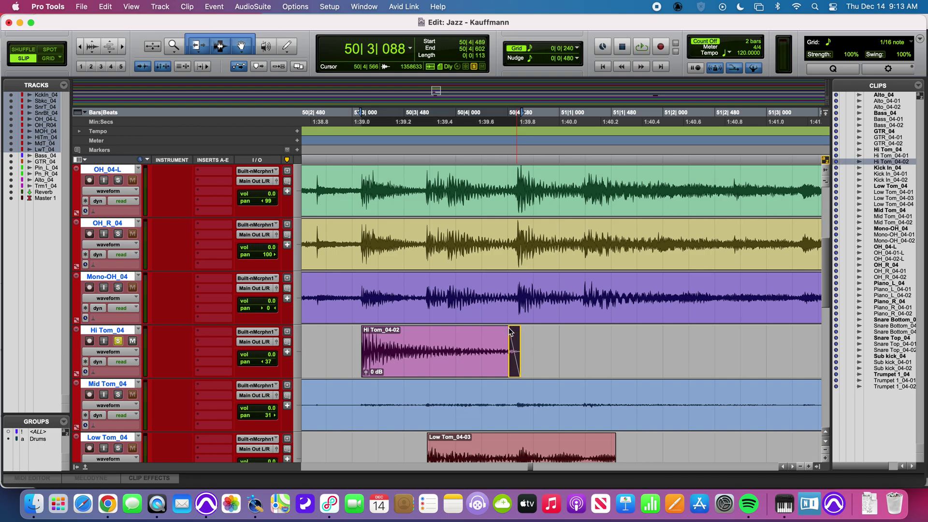
{"action": "left_click", "coordinate": [337, 345]}
{"action": "key", "text": "space"}
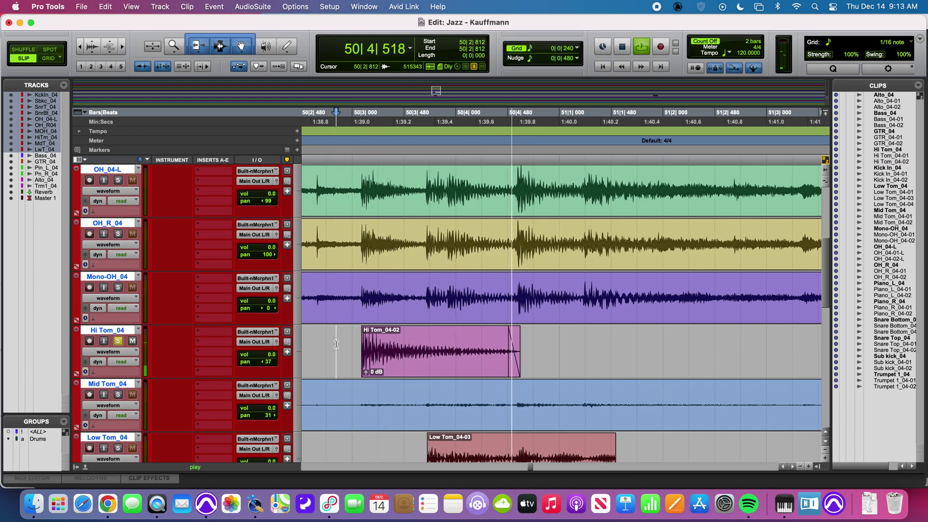
{"action": "scroll", "coordinate": [337, 345], "scroll_direction": "down", "scroll_amount": 5}
{"action": "key", "text": "space"}
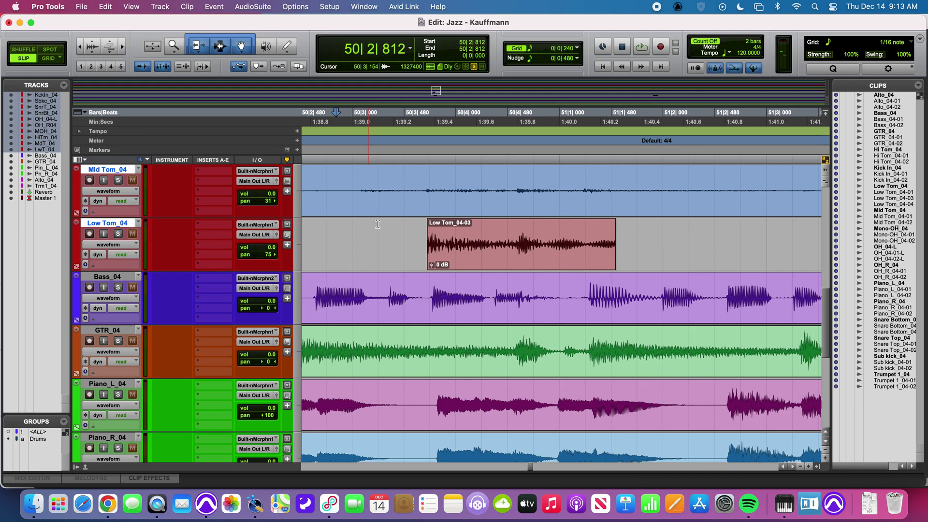
Switch the solo from the Hi Tom to the Low Tom track and audition its clip from 50|3|553
{"action": "scroll", "coordinate": [128, 221], "scroll_direction": "up", "scroll_amount": 3}
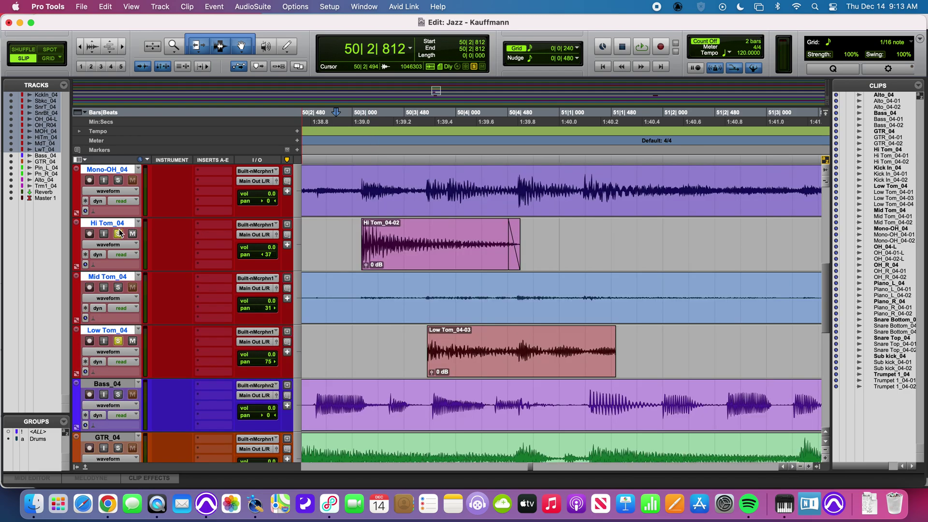
{"action": "left_click", "coordinate": [412, 334]}
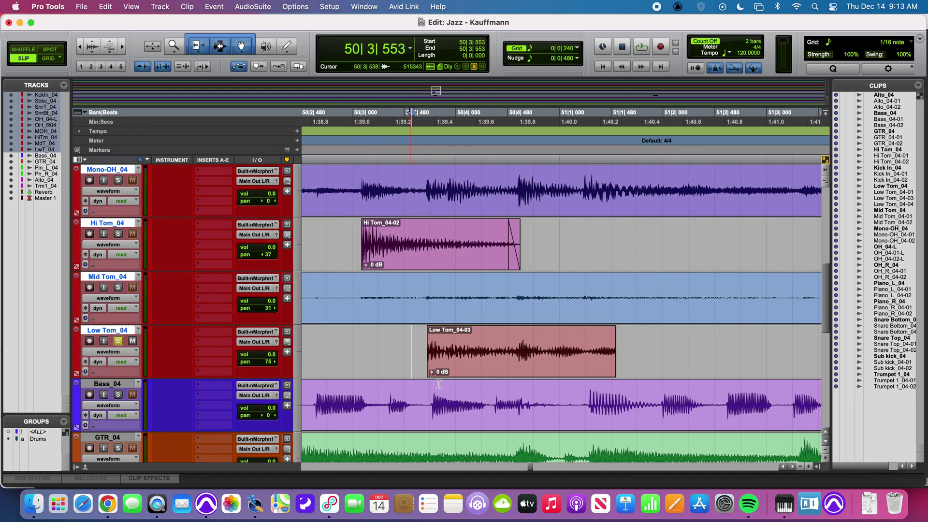
{"action": "key", "text": "space"}
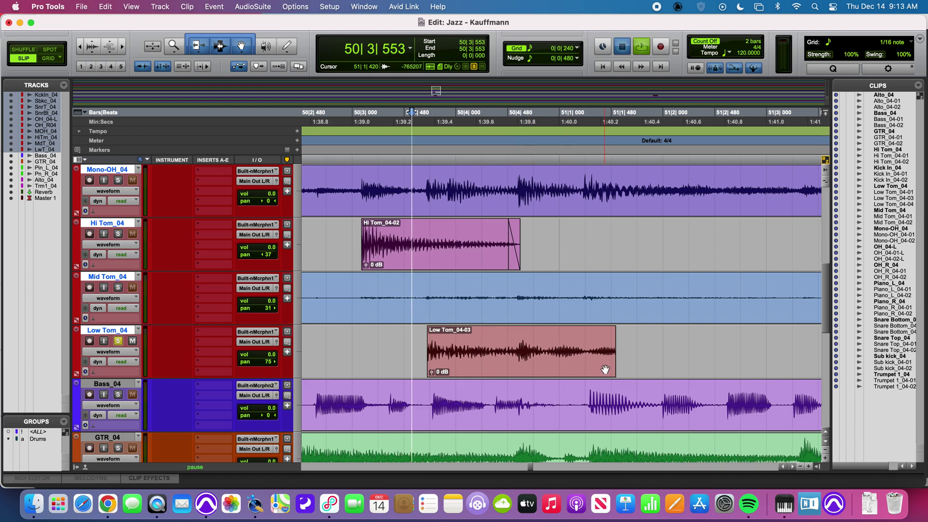
{"action": "key", "text": "space"}
{"action": "key", "text": "space"}
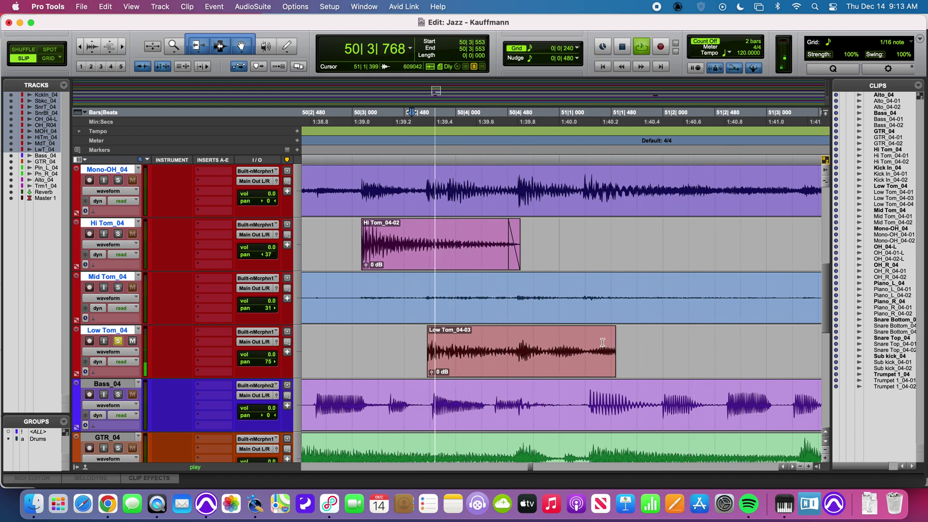
{"action": "key", "text": "space"}
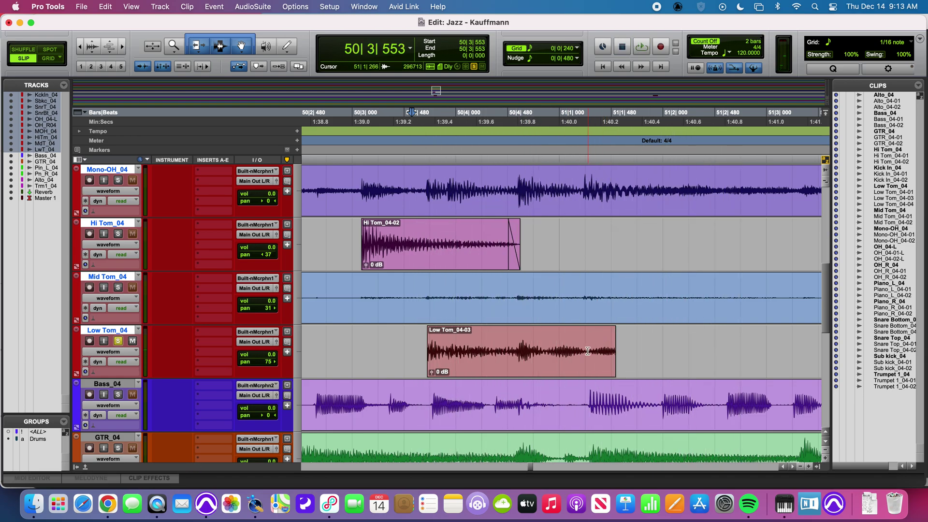
Split the Low Tom clip at about 51|1|251 and delete the tail after the cut
{"action": "left_click", "coordinate": [586, 346]}
{"action": "key", "text": "super+e"}
{"action": "left_click", "coordinate": [615, 365]}
{"action": "left_click", "coordinate": [602, 368]}
{"action": "key", "text": "Delete"}
Add a fade-out about 82 ticks long to the Low Tom clip's end and audition it from 50|3|543
{"action": "left_click_drag", "start_coordinate": [585, 333], "coordinate": [582, 333]}
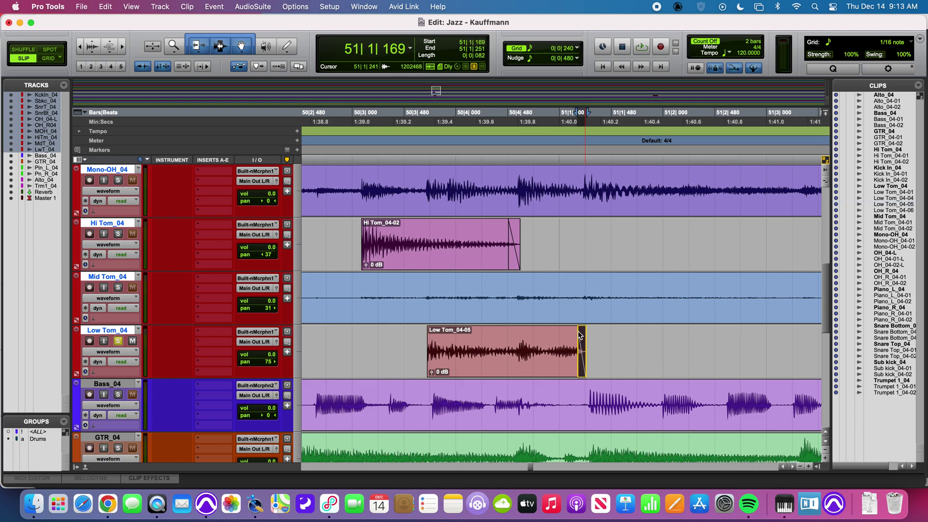
{"action": "left_click", "coordinate": [411, 336]}
{"action": "key", "text": "space"}
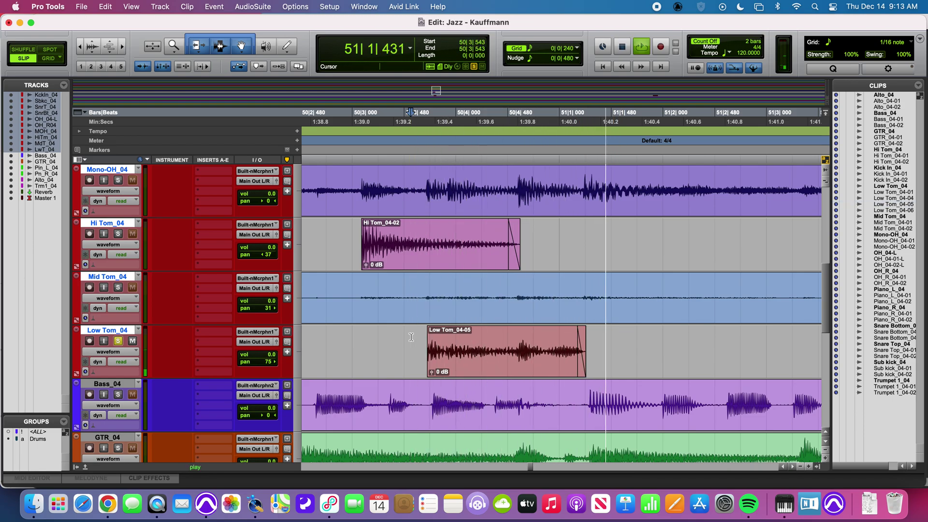
{"action": "key", "text": "space"}
Unsolo the Low Tom track and audition the full mix from 50|3|543
{"action": "left_click", "coordinate": [118, 341]}
{"action": "key", "text": "space"}
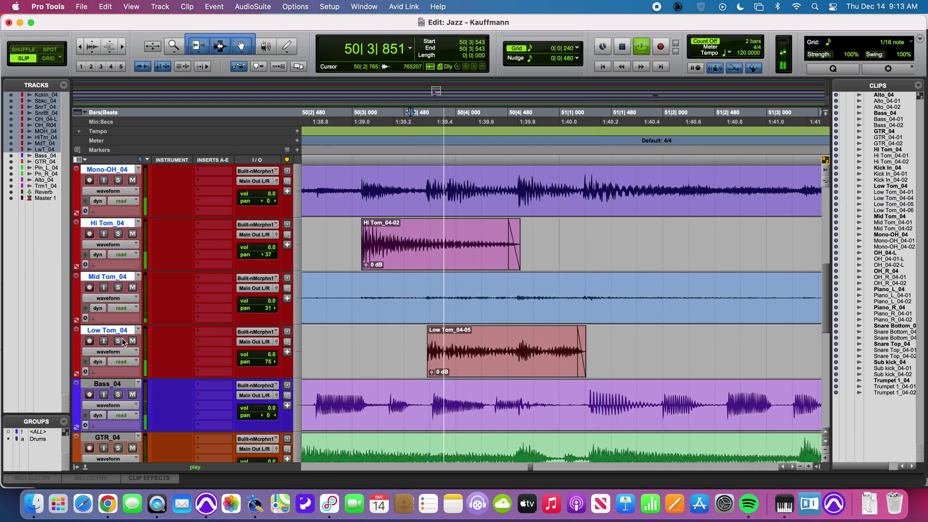
{"action": "key", "text": "space"}
Hide the unused Mid Tom_04 track from the session view
{"action": "scroll", "coordinate": [570, 439], "scroll_direction": "down", "scroll_amount": 1}
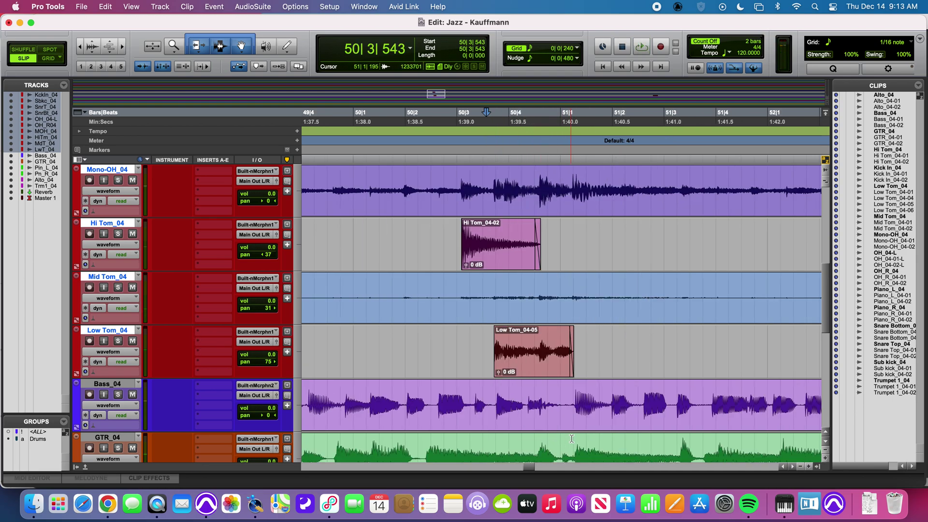
{"action": "scroll", "coordinate": [571, 438], "scroll_direction": "down", "scroll_amount": 1}
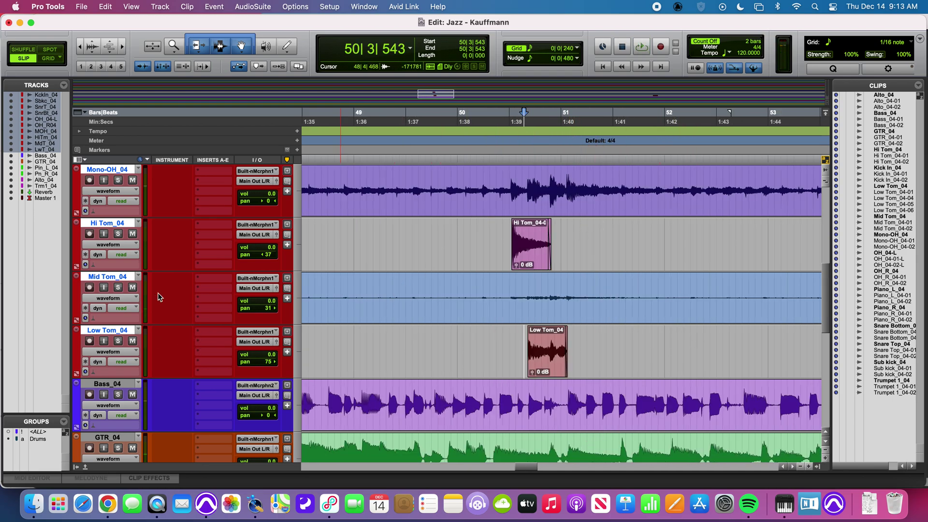
{"action": "left_click", "coordinate": [125, 281]}
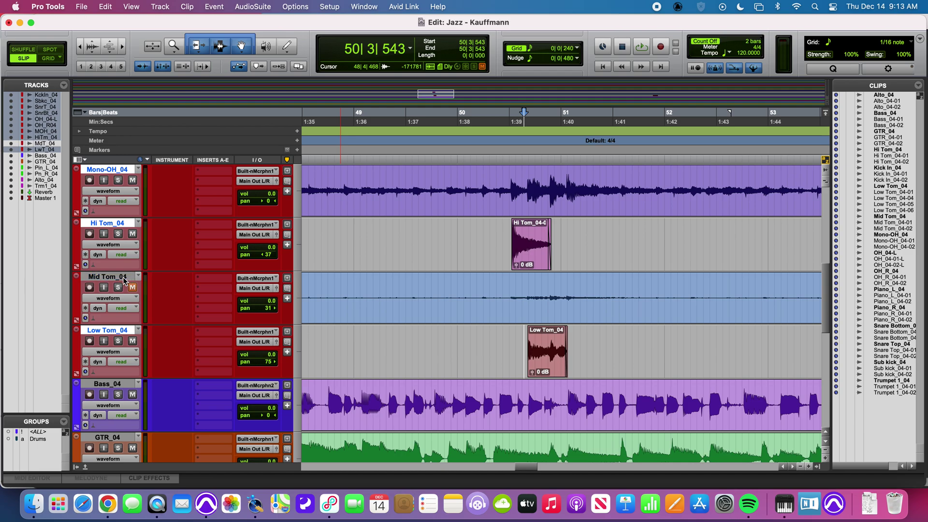
{"action": "left_click", "coordinate": [11, 143]}
Solo the Alto_04 and Trumpet 1_04 tracks
{"action": "key", "text": "r"}
{"action": "key", "text": "r"}
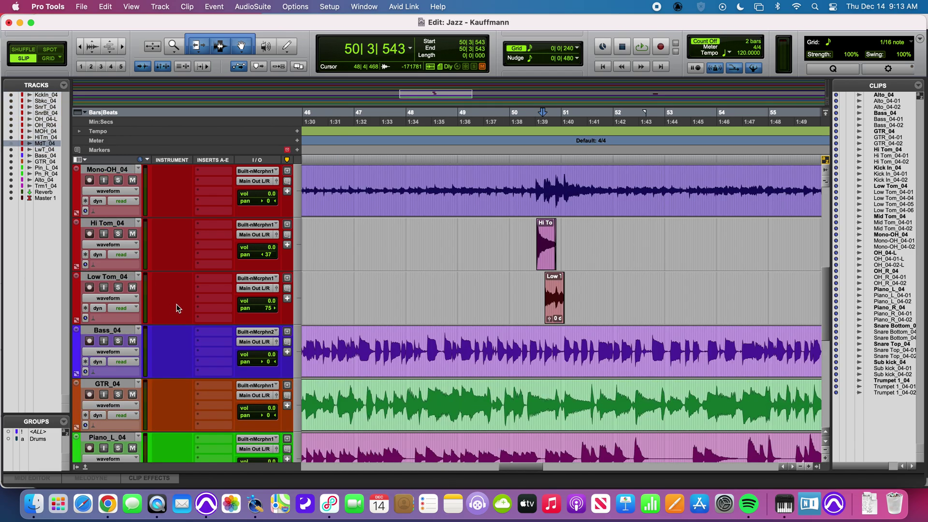
{"action": "key", "text": "r"}
{"action": "key", "text": "r"}
{"action": "key", "text": "r"}
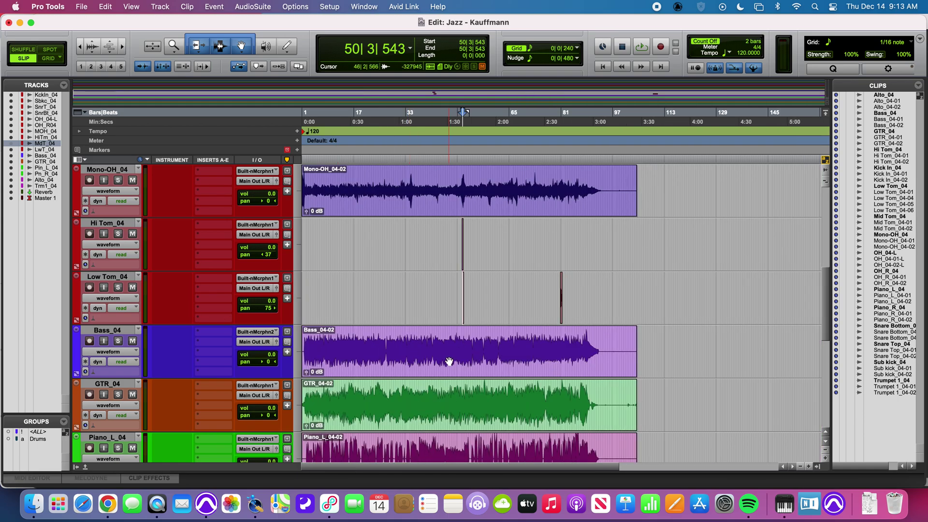
{"action": "scroll", "coordinate": [456, 360], "scroll_direction": "down", "scroll_amount": 10}
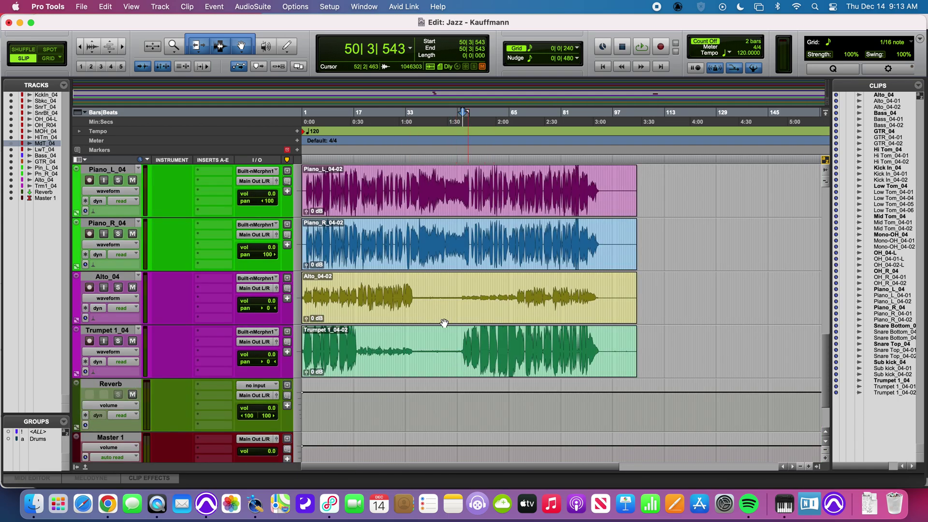
{"action": "left_click", "coordinate": [412, 294]}
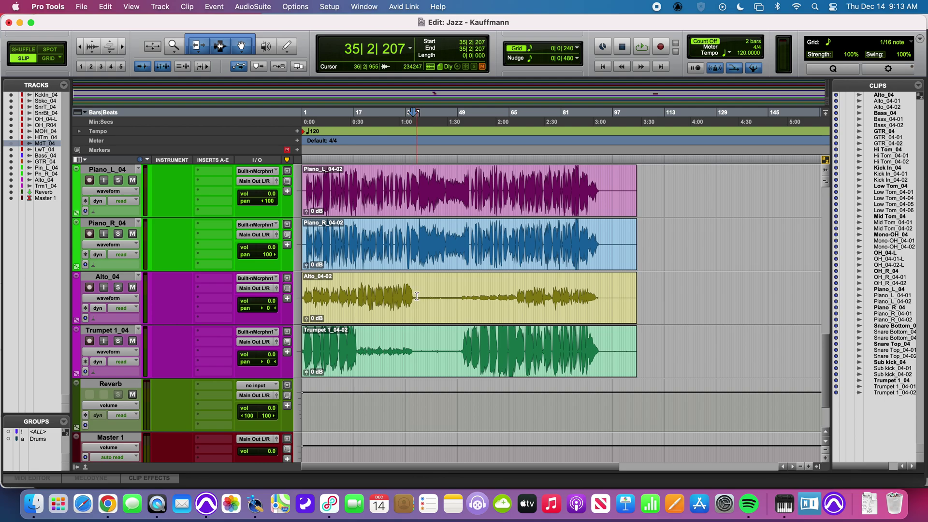
{"action": "left_click", "coordinate": [117, 288]}
{"action": "scroll", "coordinate": [425, 323], "scroll_direction": "down", "scroll_amount": 2}
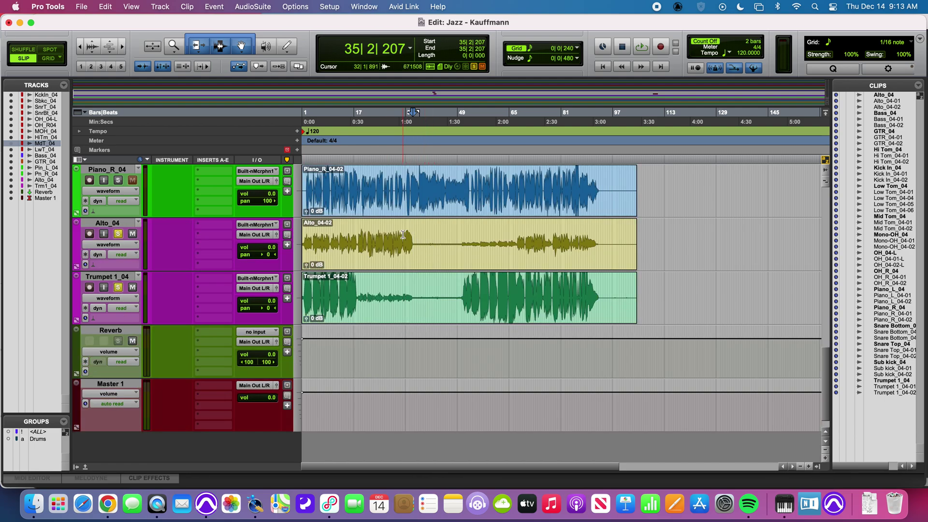
Audition the soloed Alto and Trumpet tracks from 14|1|543 through the end of the trumpet's first passage
{"action": "left_click", "coordinate": [354, 285]}
{"action": "key", "text": "space"}
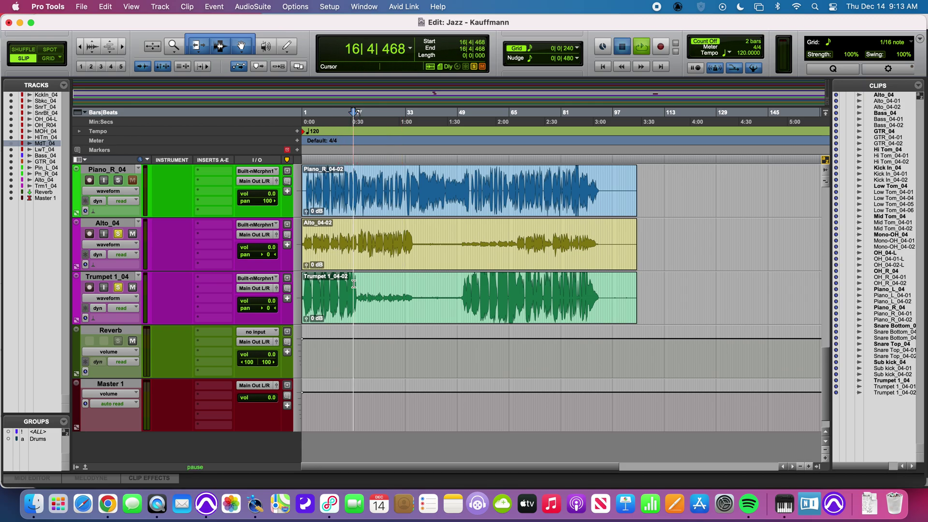
{"action": "key", "text": "space"}
{"action": "left_click", "coordinate": [346, 245]}
{"action": "key", "text": "space"}
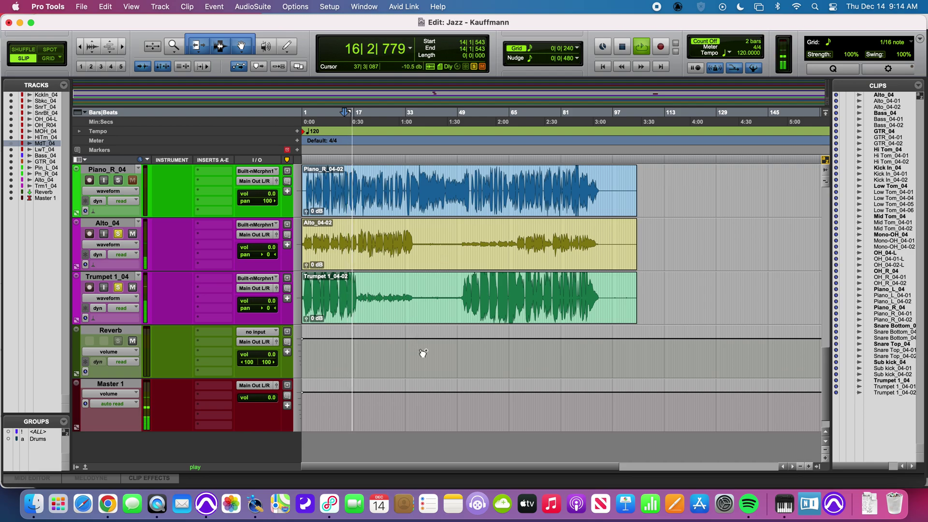
{"action": "key", "text": "super+bracketright"}
{"action": "key", "text": "super+bracketright"}
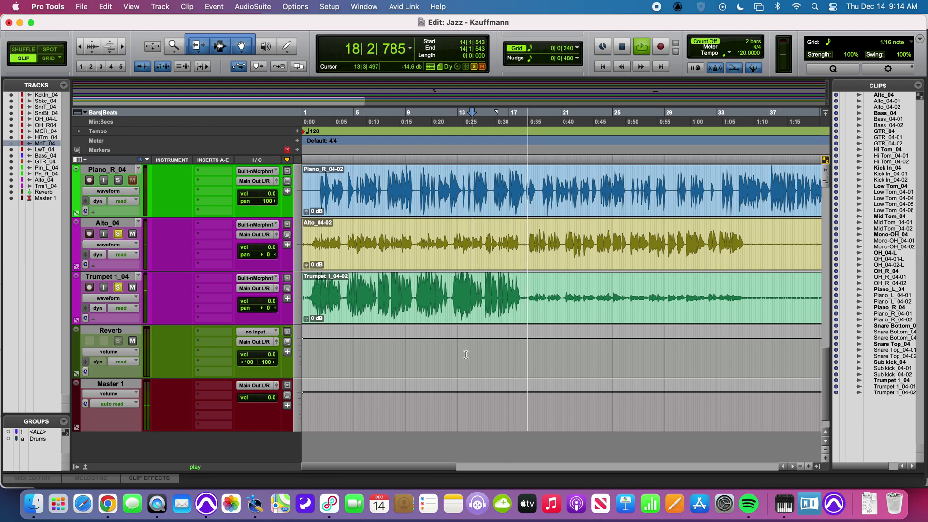
{"action": "key", "text": "space"}
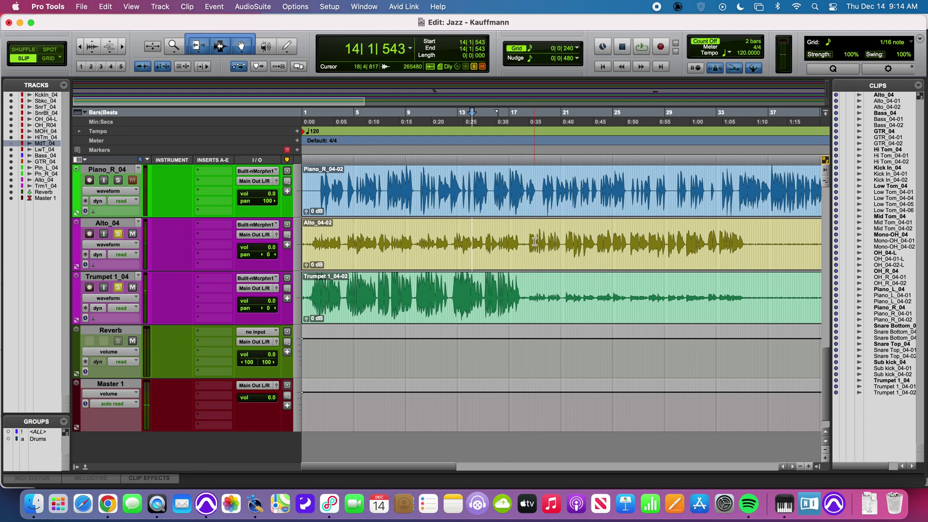
Locate the end of the trumpet's first passage by ear and split the Trumpet 1_04 clip at 17|4|479
{"action": "left_click", "coordinate": [528, 292]}
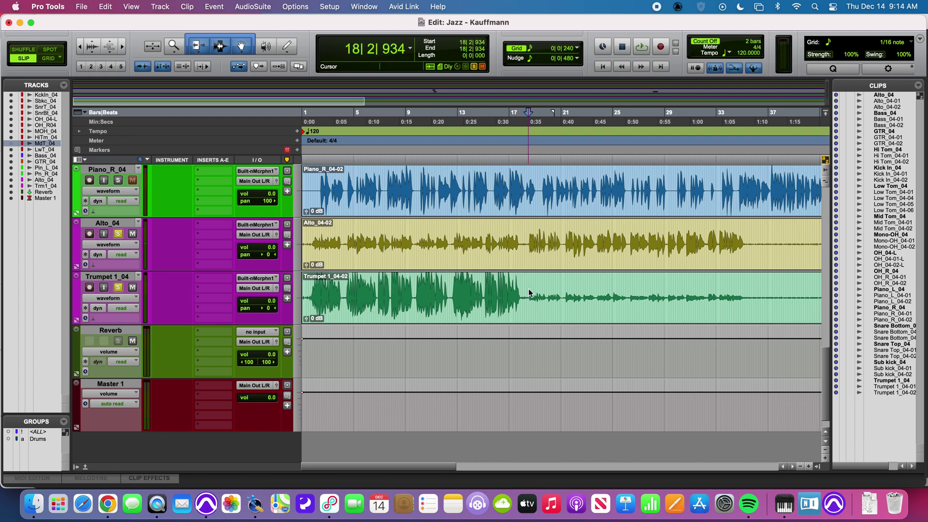
{"action": "key", "text": "super+bracketright"}
{"action": "key", "text": "super+bracketright"}
{"action": "key", "text": "super+bracketright"}
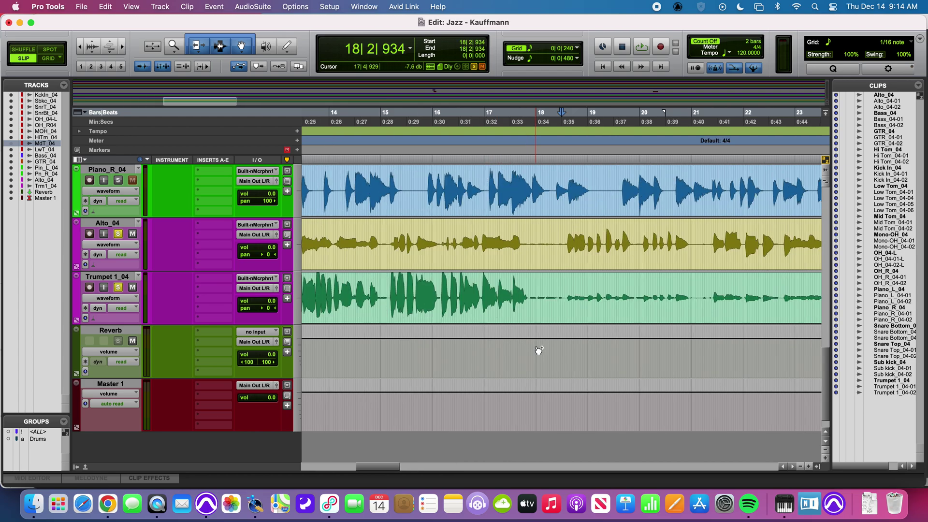
{"action": "left_click", "coordinate": [498, 289]}
{"action": "key", "text": "space"}
{"action": "key", "text": "space"}
{"action": "left_click", "coordinate": [498, 288]}
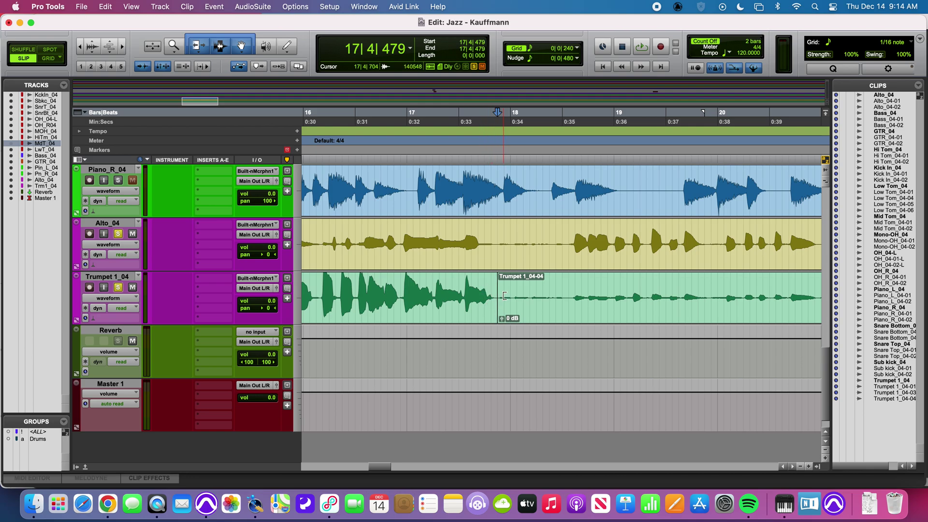
Play the Trumpet 1_04 track from 50|1|584, just before its second entrance, and take Alto_04 out of solo
{"action": "left_click", "coordinate": [538, 317]}
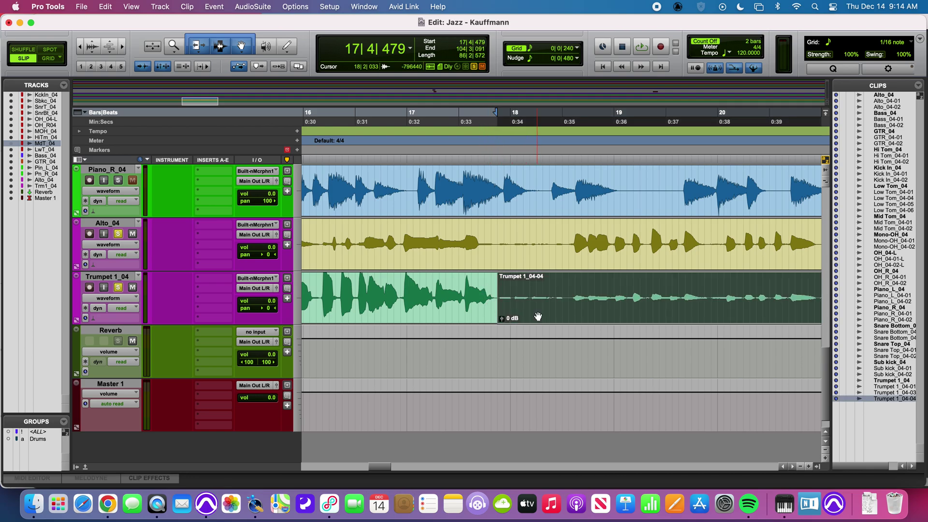
{"action": "scroll", "coordinate": [545, 324], "scroll_direction": "down", "scroll_amount": 8}
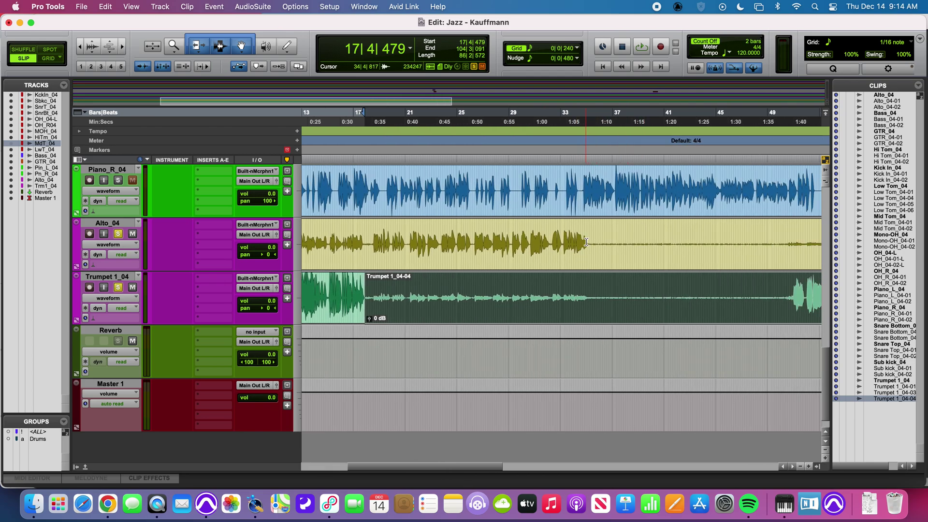
{"action": "scroll", "coordinate": [706, 278], "scroll_direction": "up", "scroll_amount": 3}
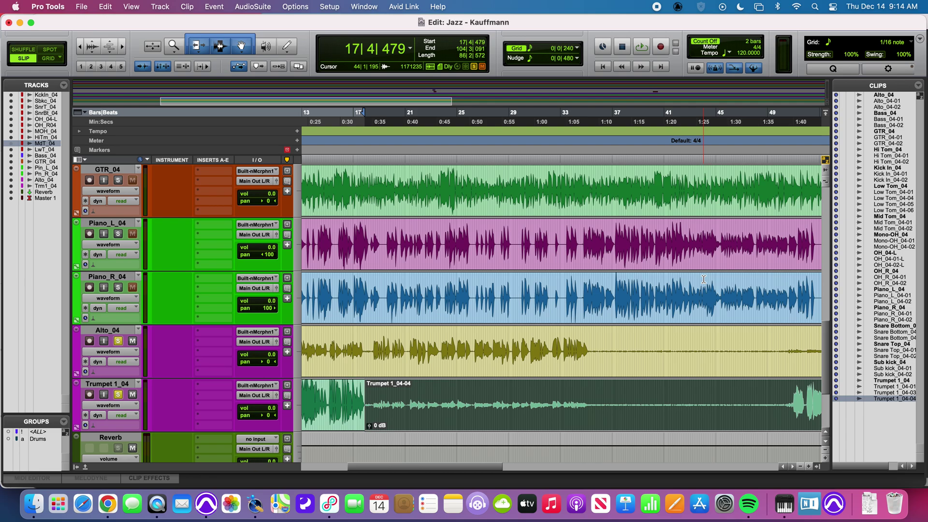
{"action": "scroll", "coordinate": [703, 279], "scroll_direction": "down", "scroll_amount": 3}
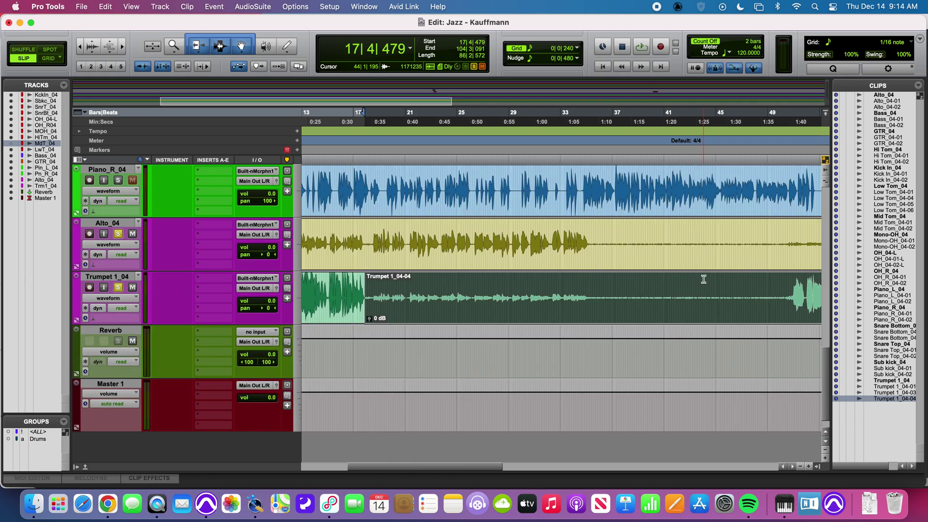
{"action": "left_click", "coordinate": [783, 298]}
{"action": "key", "text": "space"}
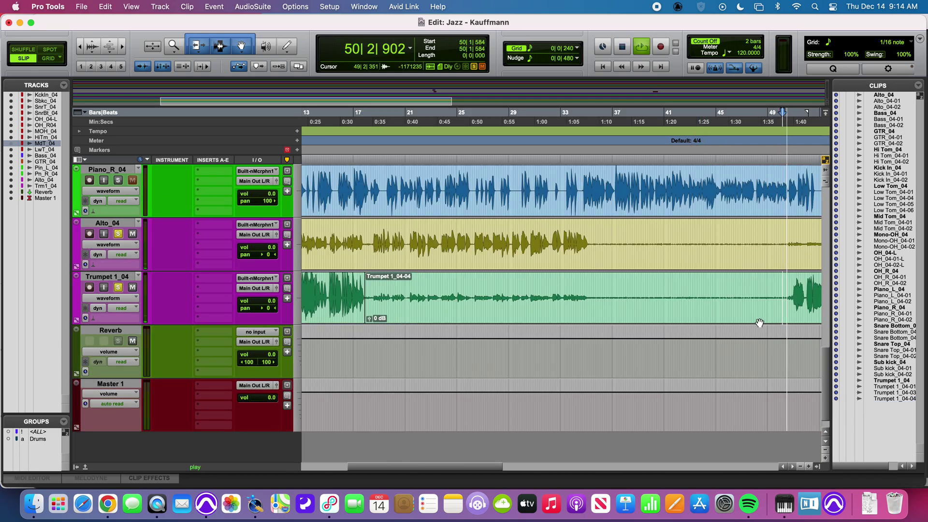
{"action": "left_click", "coordinate": [118, 234]}
{"action": "key", "text": "space"}
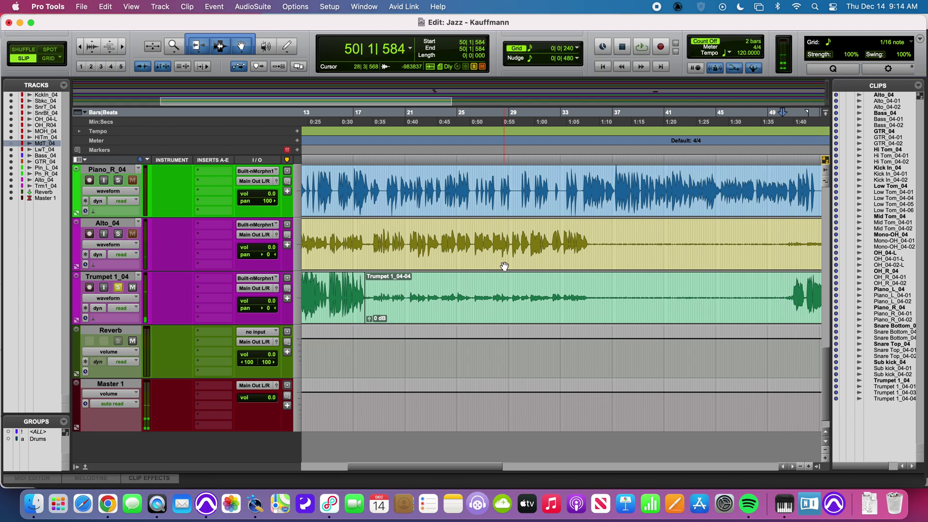
Split the Trumpet 1_04 clip at its second entrance, 51|1|126, and delete the unused section back to 17|4|479
{"action": "key", "text": "super+bracketright"}
{"action": "key", "text": "super+bracketright"}
{"action": "key", "text": "super+bracketright"}
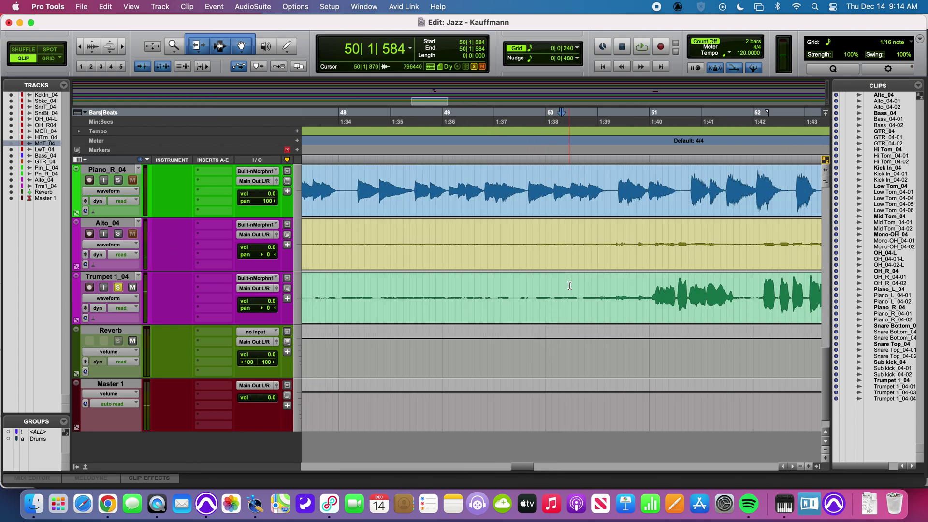
{"action": "key", "text": "space"}
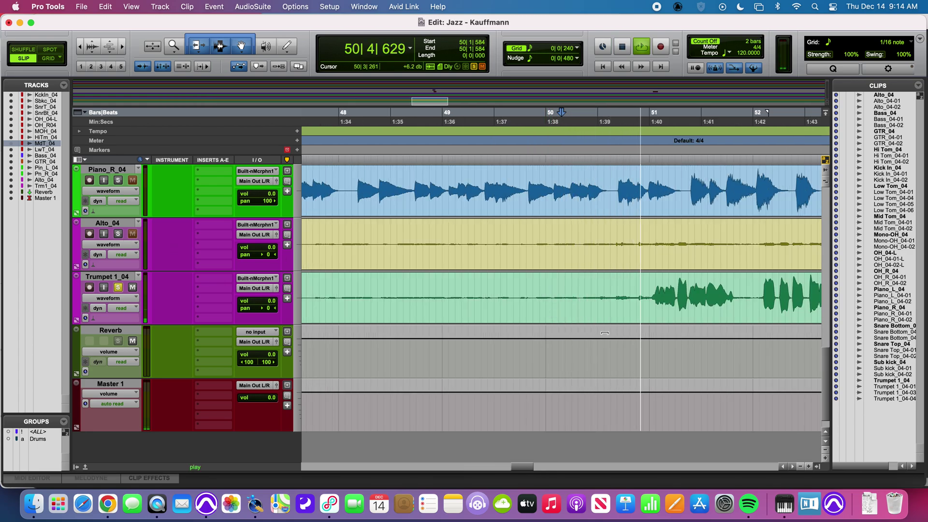
{"action": "key", "text": "space"}
{"action": "left_click", "coordinate": [649, 302]}
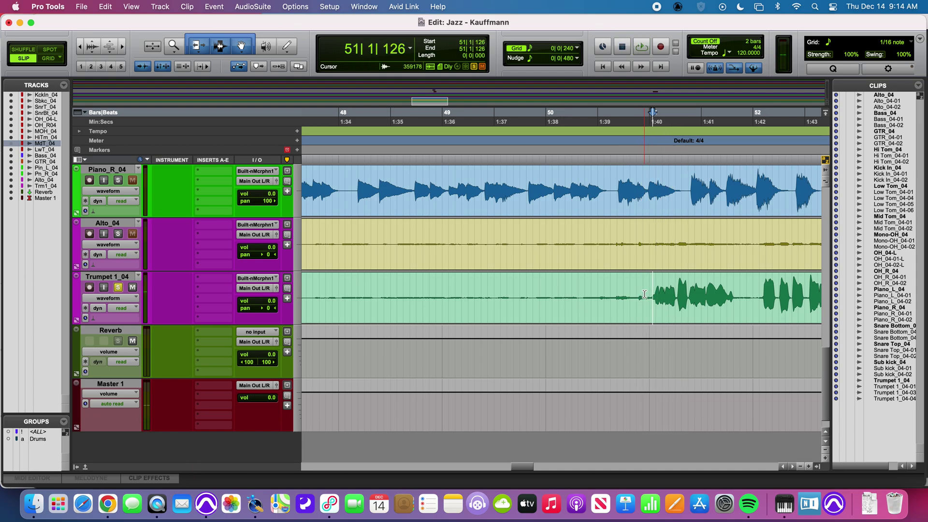
{"action": "key", "text": "space"}
{"action": "key", "text": "space"}
{"action": "key", "text": "super+e"}
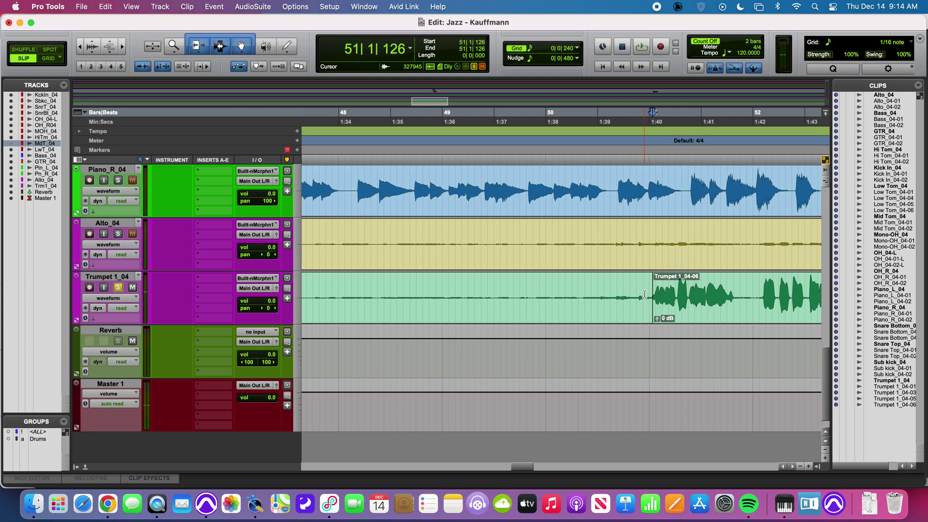
{"action": "left_click", "coordinate": [612, 322]}
{"action": "key", "text": "Delete"}
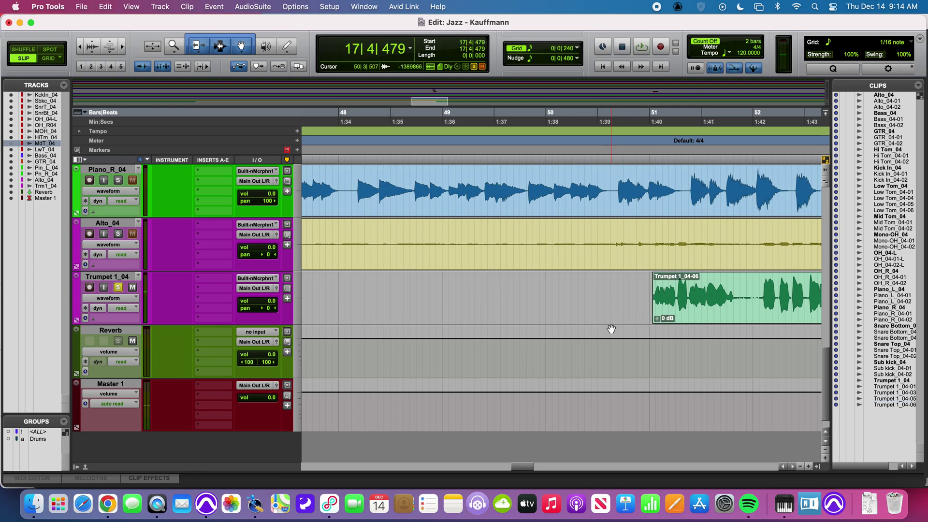
Locate the end of the Alto_04 track's first passage and place the edit cursor there at 34|4|817
{"action": "key", "text": "super+bracketleft"}
{"action": "key", "text": "super+bracketleft"}
{"action": "key", "text": "super+bracketleft"}
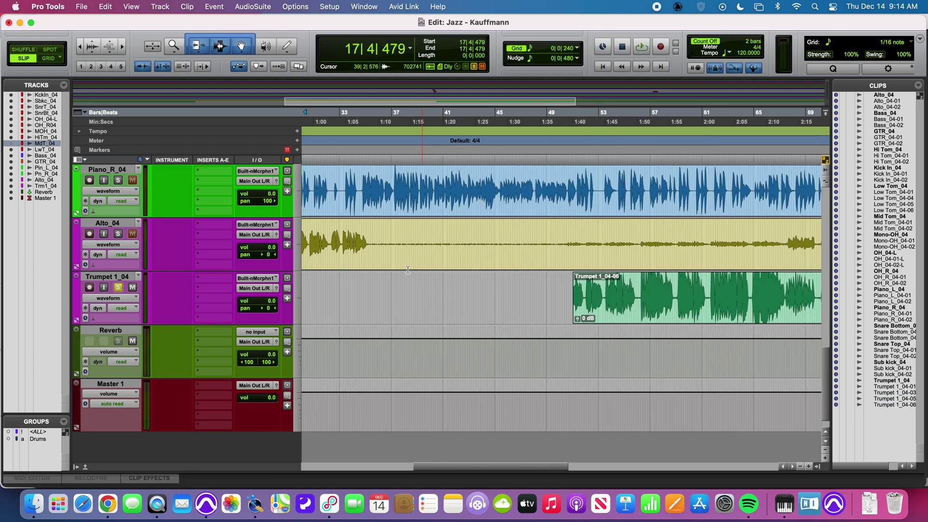
{"action": "left_click", "coordinate": [363, 237]}
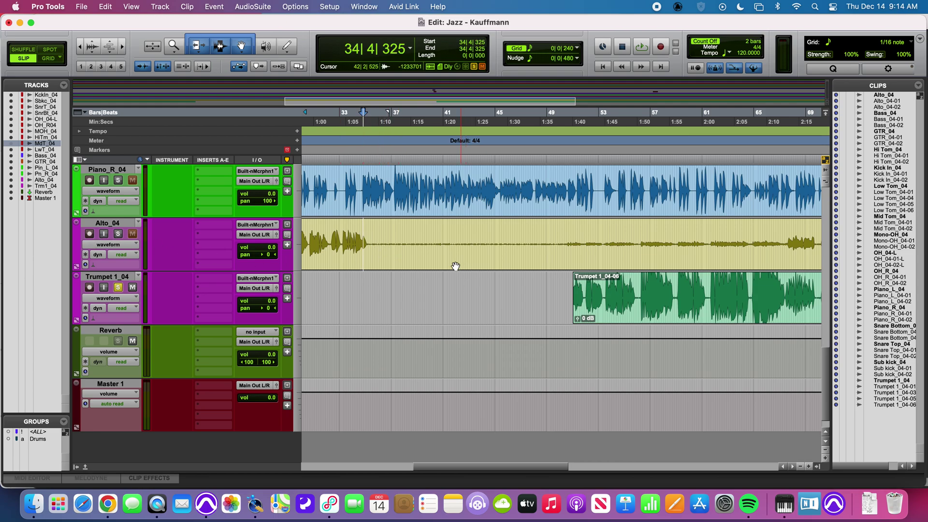
{"action": "left_click", "coordinate": [423, 263]}
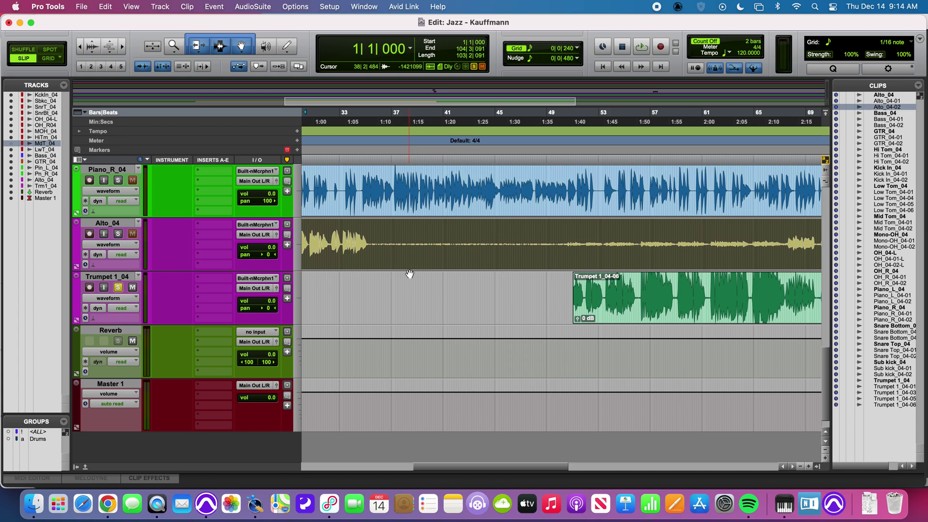
{"action": "scroll", "coordinate": [410, 273], "scroll_direction": "right", "scroll_amount": 3}
{"action": "left_click", "coordinate": [338, 238]}
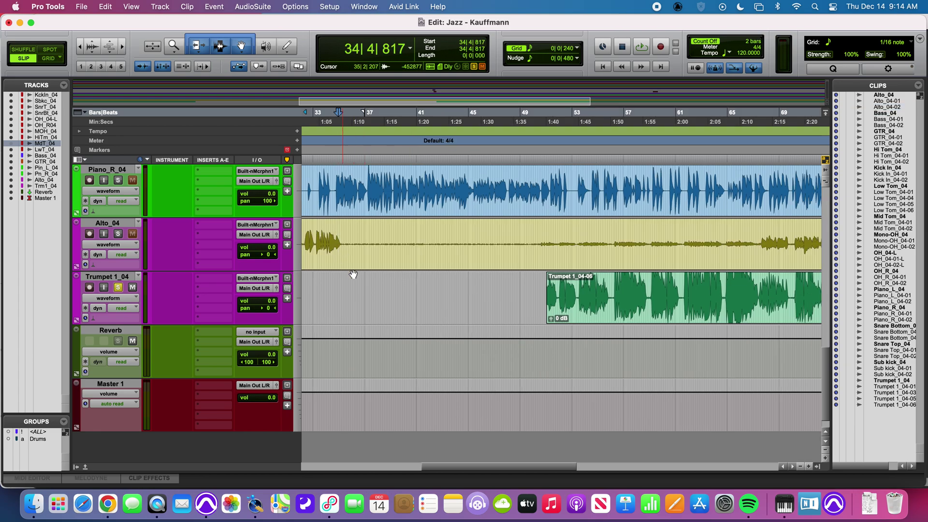
{"action": "key", "text": "super+bracketright"}
{"action": "key", "text": "super+bracketright"}
{"action": "key", "text": "super+bracketright"}
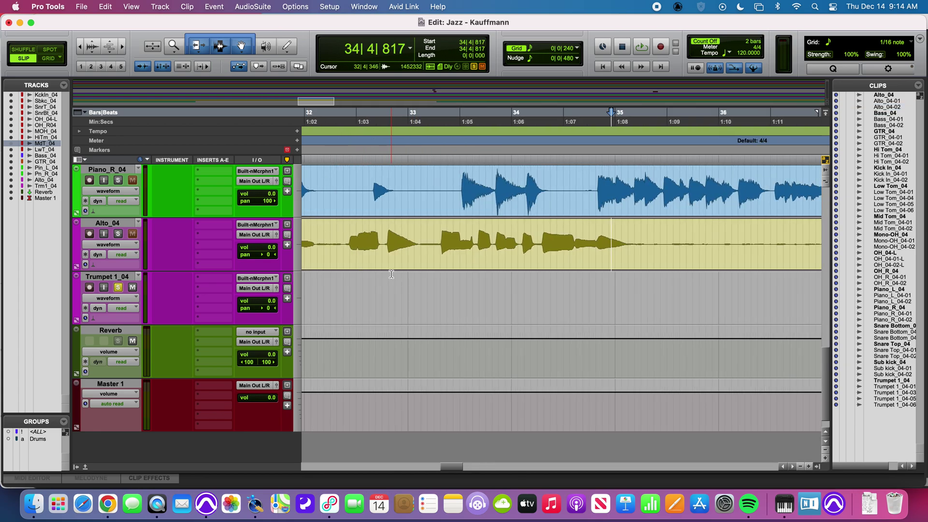
Solo the Alto_04 track again and audition it from 34|4|817
{"action": "key", "text": "space"}
{"action": "key", "text": "space"}
{"action": "left_click", "coordinate": [120, 235]}
{"action": "key", "text": "space"}
{"action": "key", "text": "space"}
Audition the alto's last note from 34|4|059 and split the Alto_04 clip at 35|2|371, after the note fades
{"action": "left_click", "coordinate": [591, 236]}
{"action": "key", "text": "space"}
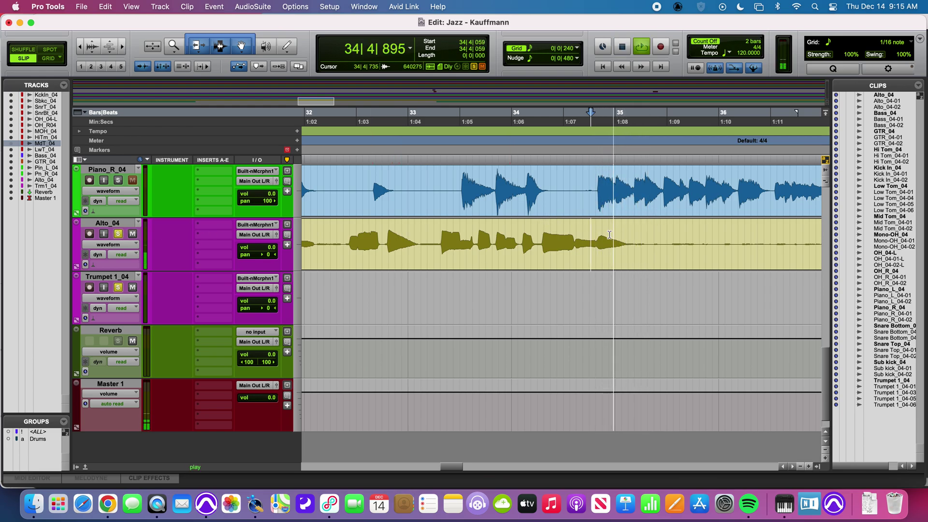
{"action": "left_click", "coordinate": [651, 237]}
{"action": "key", "text": "super+e"}
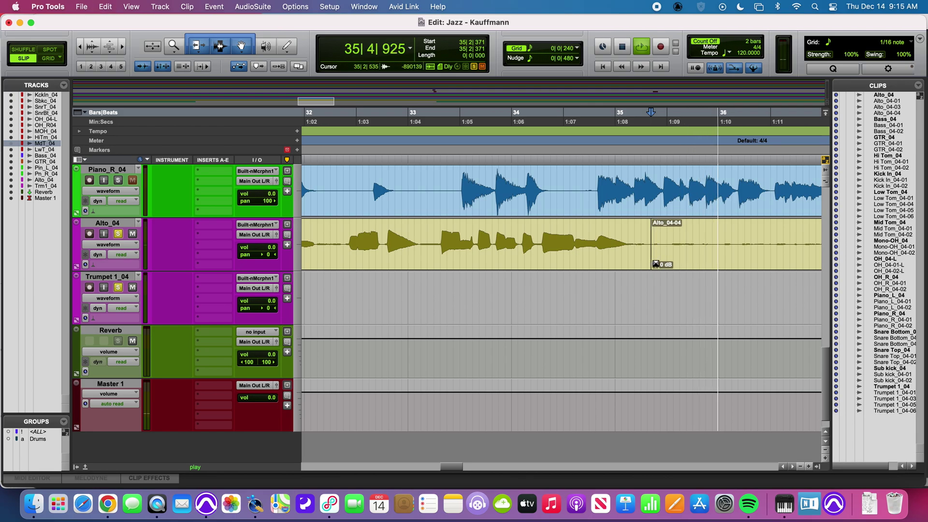
Take Trumpet 1_04 out of solo and locate the alto's second entrance by auditioning from 62|3|097 and 67|2|207
{"action": "key", "text": "super+["}
{"action": "key", "text": "super+["}
{"action": "key", "text": "super+["}
{"action": "key", "text": "super+["}
{"action": "scroll", "coordinate": [677, 276], "scroll_direction": "up", "scroll_amount": 2}
{"action": "key", "text": "space"}
{"action": "left_click", "coordinate": [697, 287]}
{"action": "key", "text": "space"}
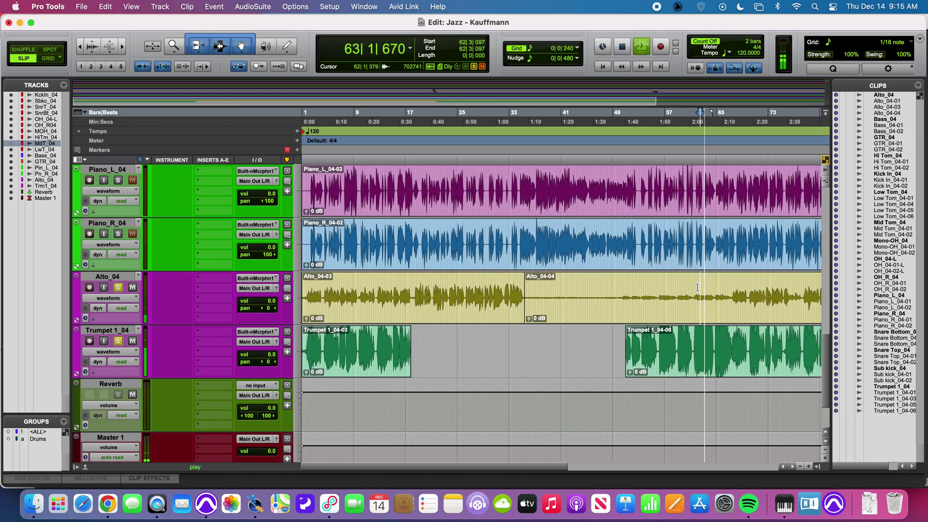
{"action": "key", "text": "space"}
{"action": "left_click", "coordinate": [731, 285]}
{"action": "key", "text": "space"}
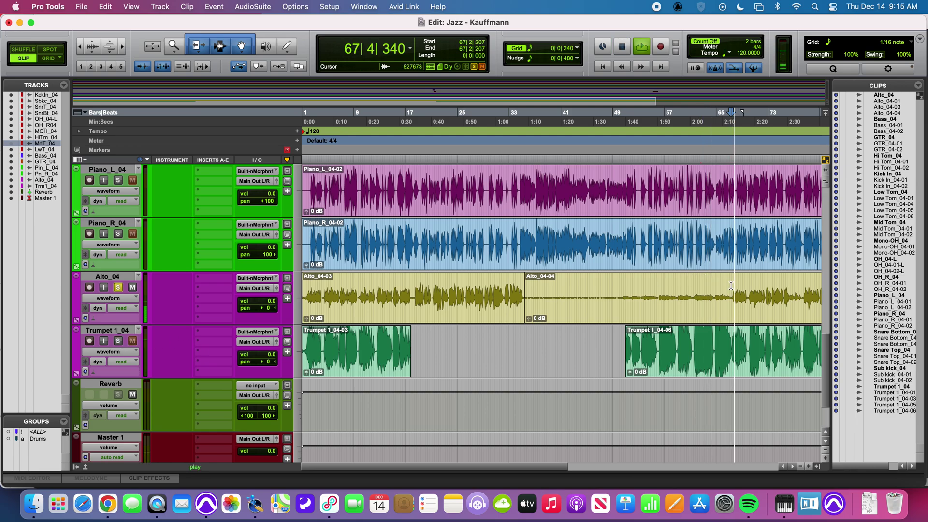
{"action": "key", "text": "space"}
Check the alto's second entrance by ear and split the Alto_04 clip just before it at 67|2|740
{"action": "key", "text": "super+bracketright"}
{"action": "key", "text": "super+bracketright"}
{"action": "key", "text": "super+bracketright"}
{"action": "key", "text": "super+bracketright"}
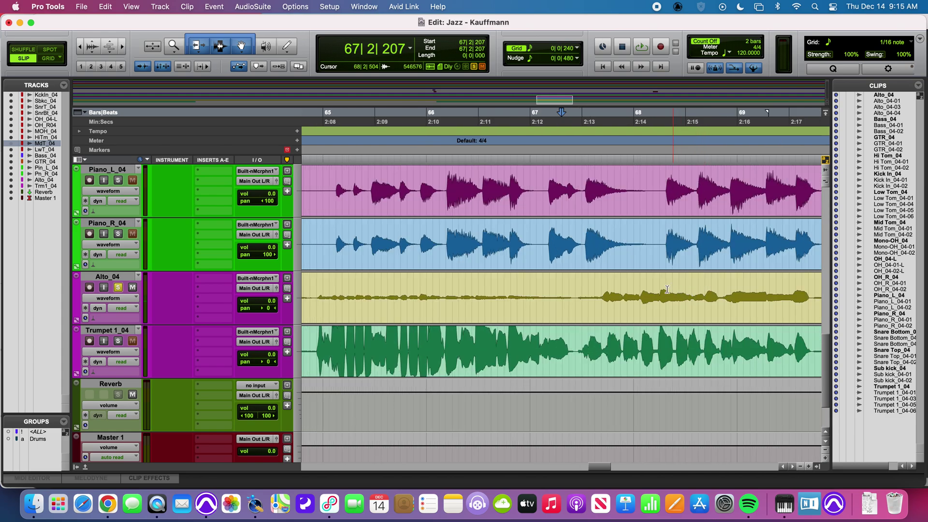
{"action": "left_click", "coordinate": [576, 289]}
{"action": "key", "text": "space"}
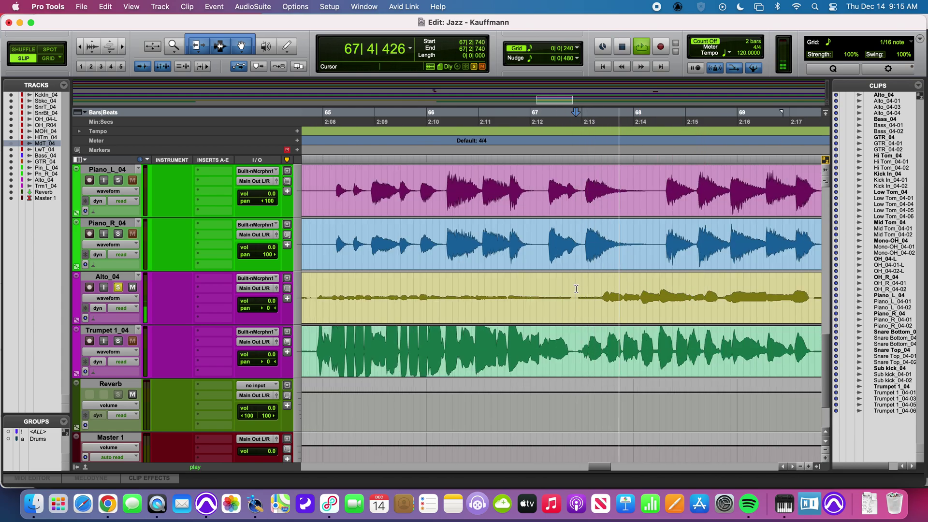
{"action": "key", "text": "space"}
{"action": "key", "text": "super+e"}
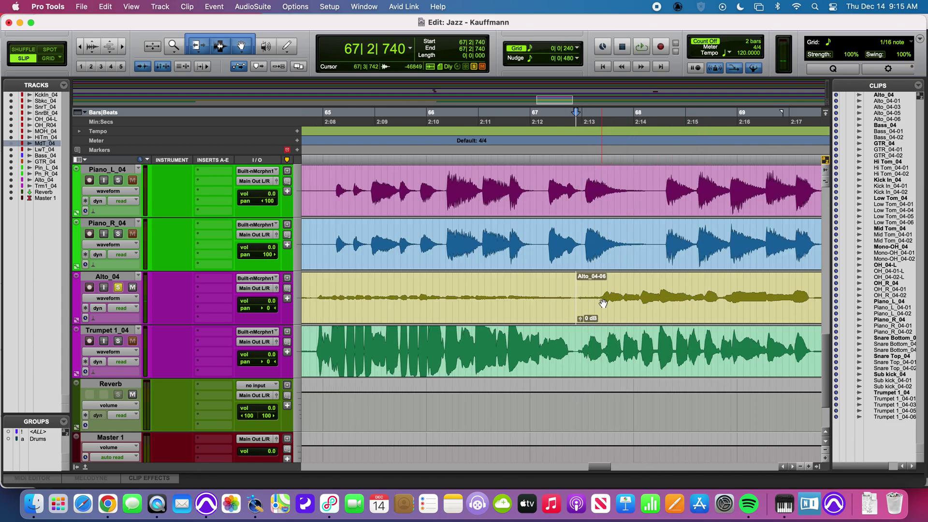
Delete the unused Alto_04 section between 35|2|371 and 67|2|740
{"action": "left_click", "coordinate": [544, 314]}
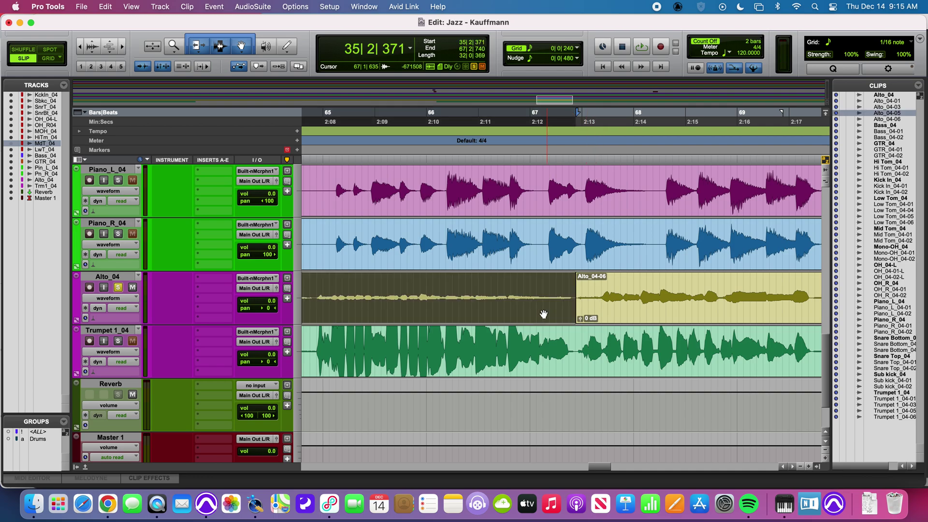
{"action": "key", "text": "super+bracketleft"}
{"action": "key", "text": "super+bracketleft"}
{"action": "key", "text": "super+bracketleft"}
{"action": "key", "text": "super+bracketleft"}
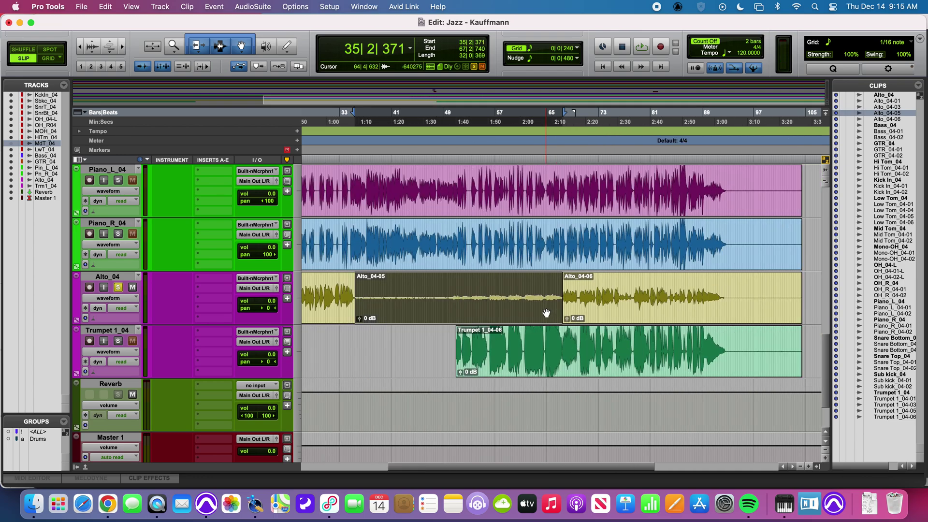
{"action": "key", "text": "Delete"}
Take the Alto_04 track out of solo and look over the edited drum and horn tracks across the whole song
{"action": "scroll", "coordinate": [647, 289], "scroll_direction": "left", "scroll_amount": 2}
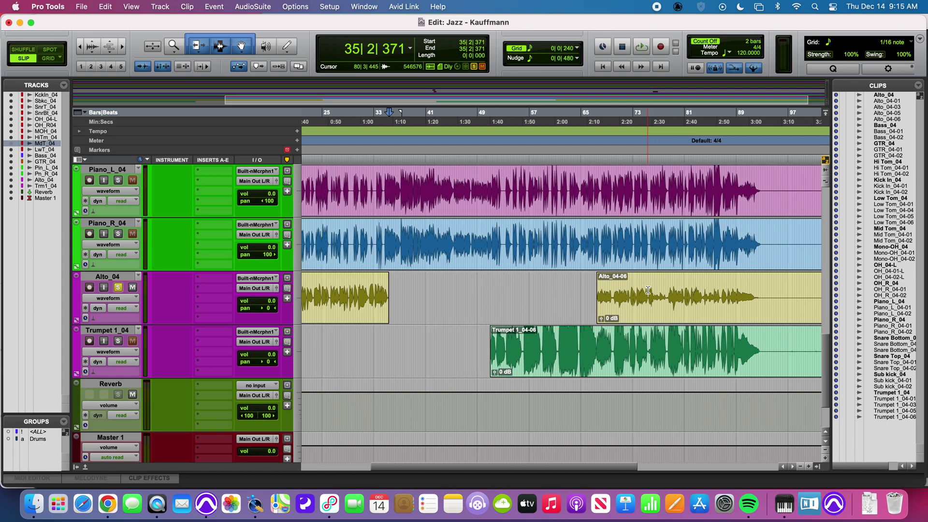
{"action": "scroll", "coordinate": [577, 286], "scroll_direction": "left", "scroll_amount": 5}
{"action": "left_click", "coordinate": [118, 287]}
{"action": "scroll", "coordinate": [284, 306], "scroll_direction": "up", "scroll_amount": 7}
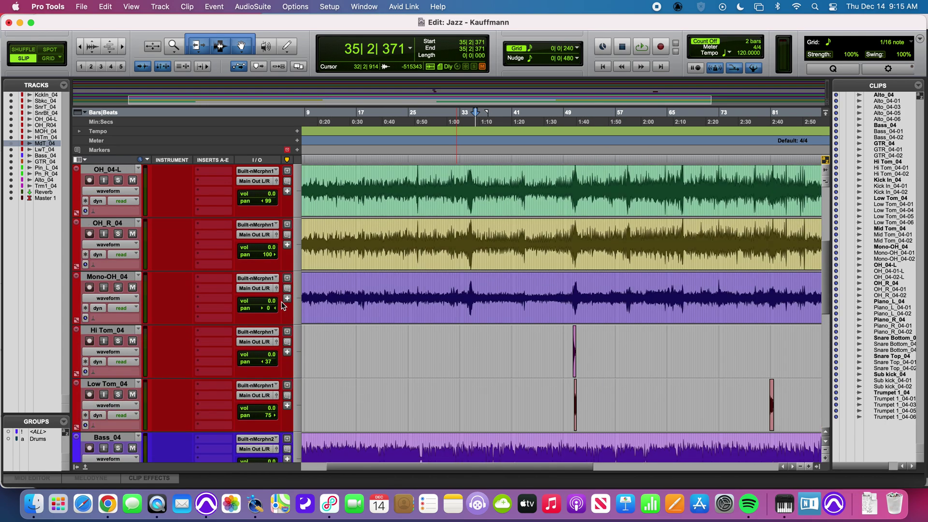
{"action": "key", "text": "super+bracketleft"}
{"action": "key", "text": "super+bracketleft"}
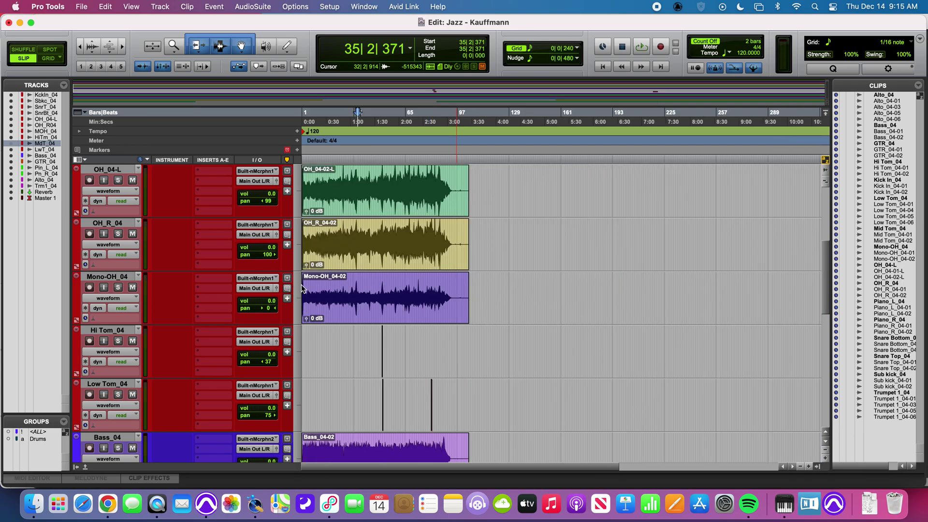
{"action": "scroll", "coordinate": [332, 283], "scroll_direction": "down", "scroll_amount": 8}
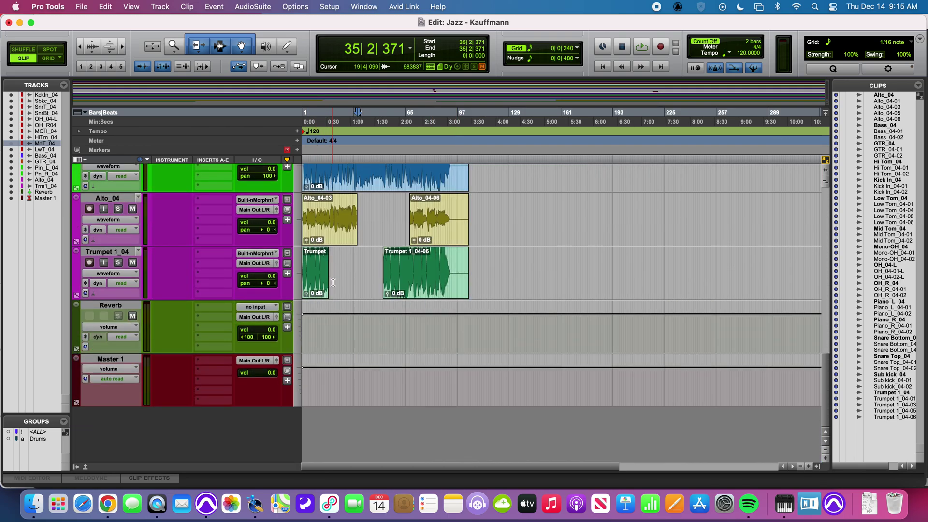